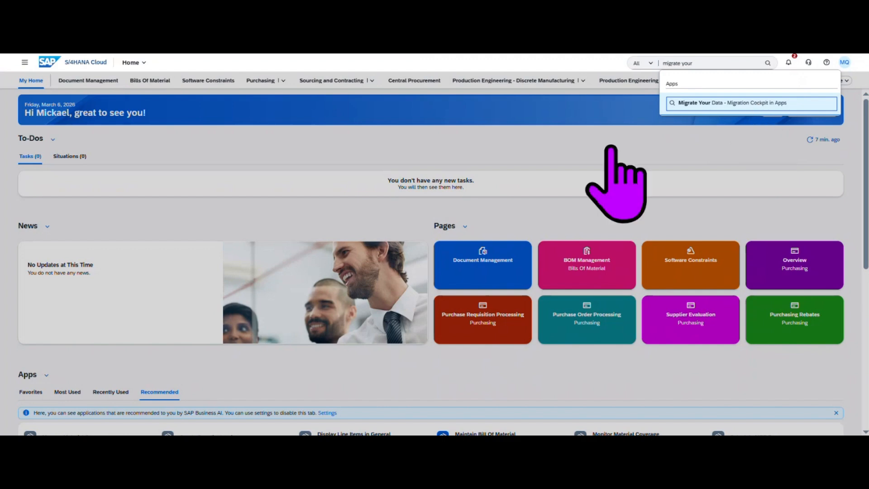
Open the Migrate Your Data - Migration Cockpit app and display the masterdata migration project
key(Return)
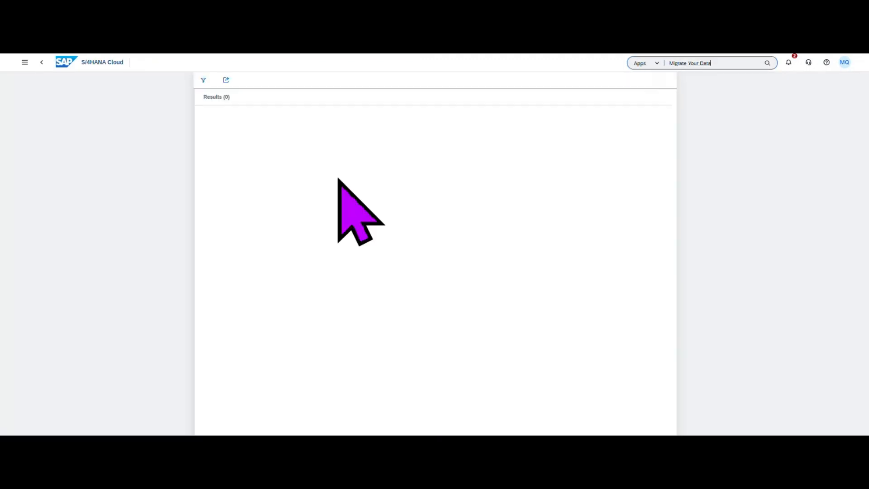
click(234, 154)
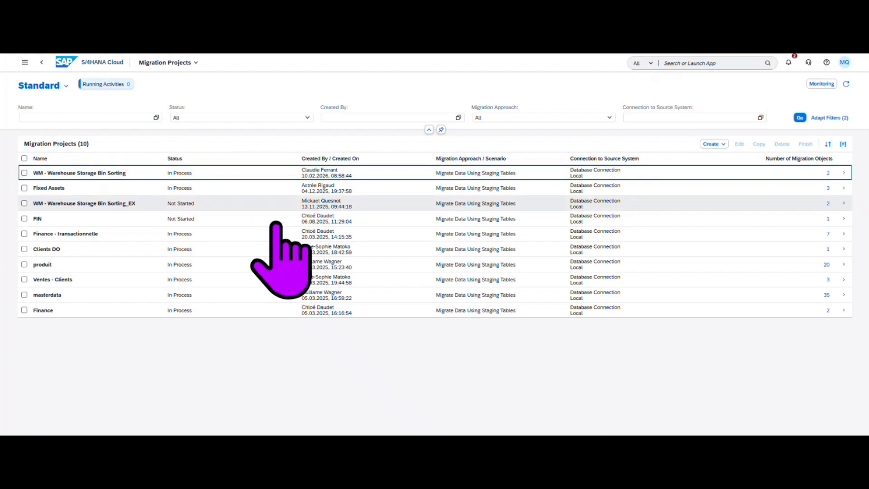
click(851, 295)
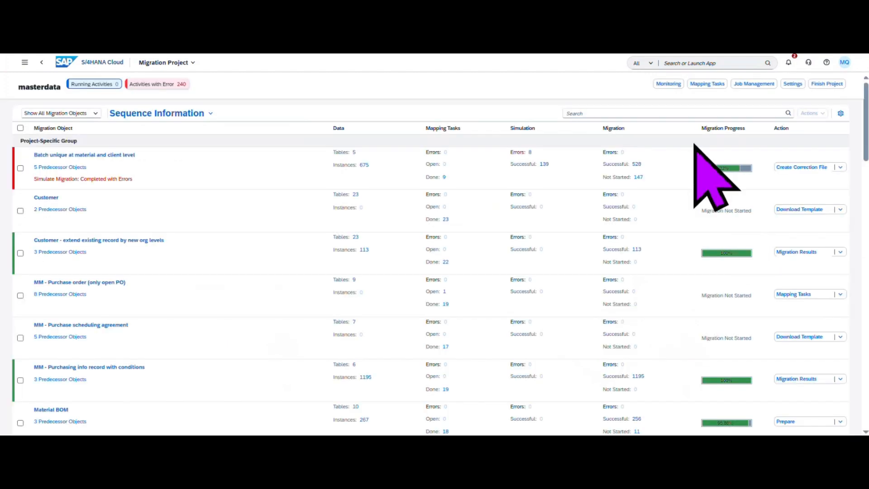
Search the project's migration objects for "supplier" and open the instances of the Supplier object
click(660, 113)
text(supplier)
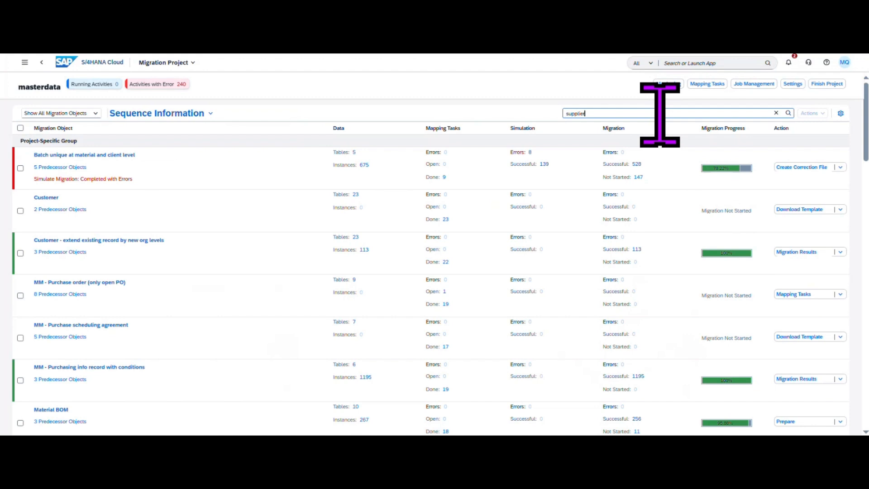
key(Return)
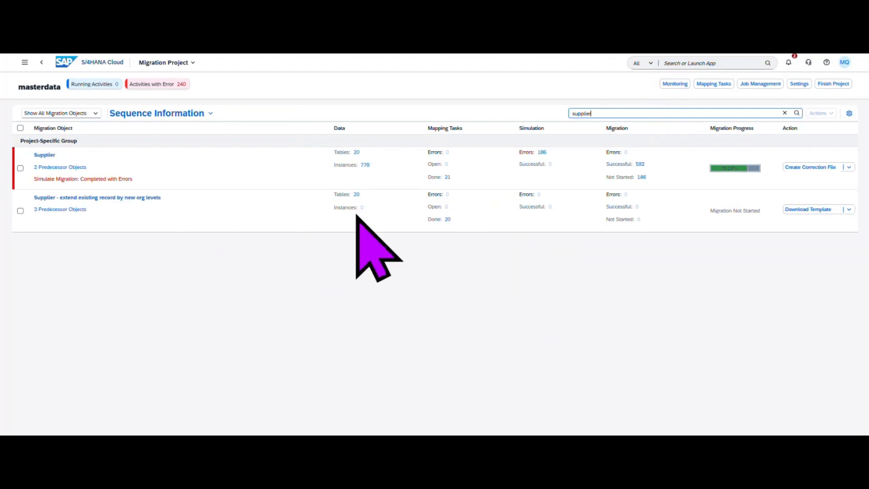
click(365, 166)
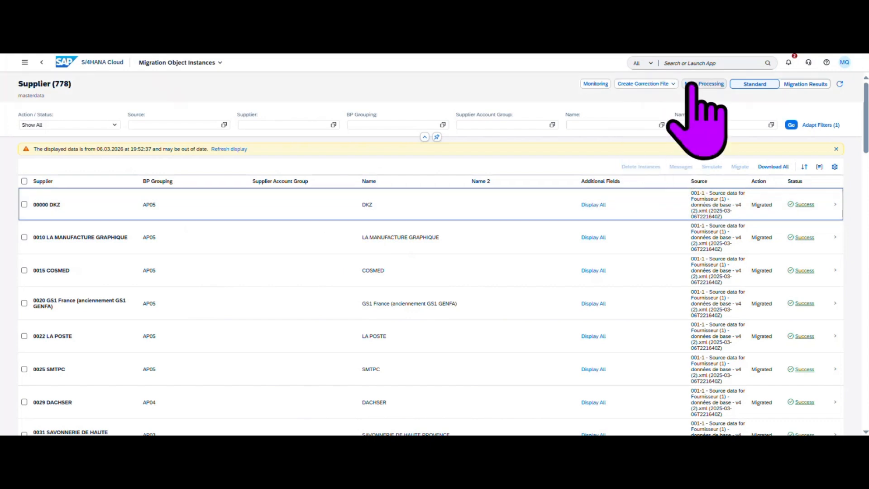
Run mass processing with the Delete Instances action on the Supplier object's instances, without any selection filters
click(702, 85)
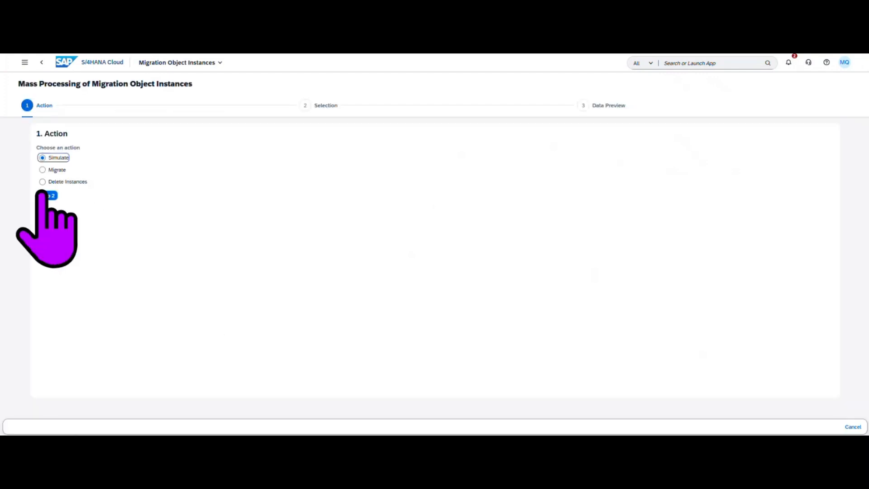
click(42, 181)
click(51, 195)
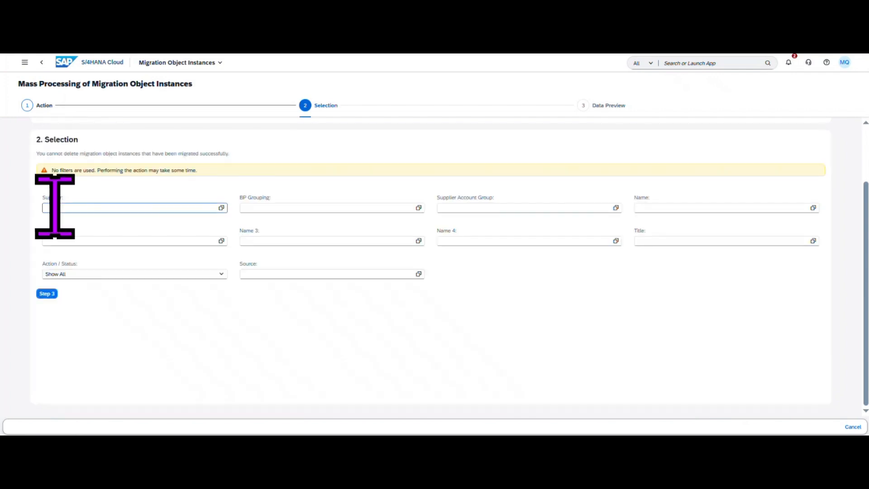
click(50, 294)
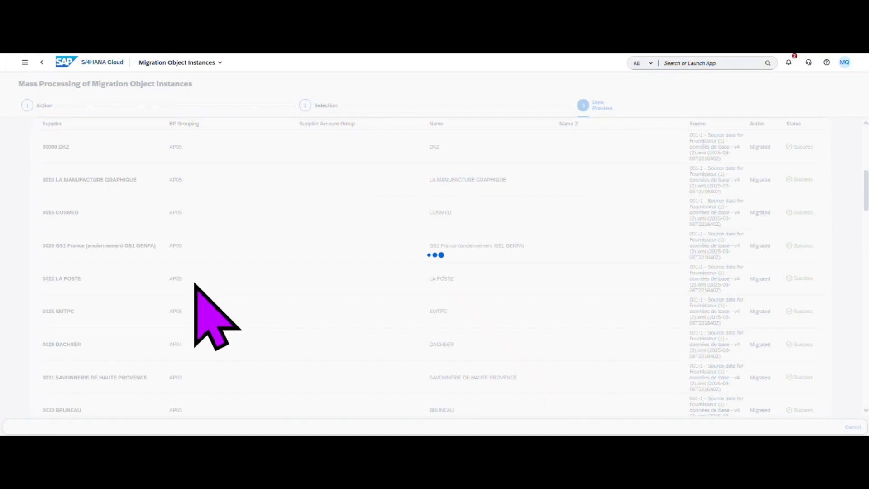
scroll(615, 408, down, 20)
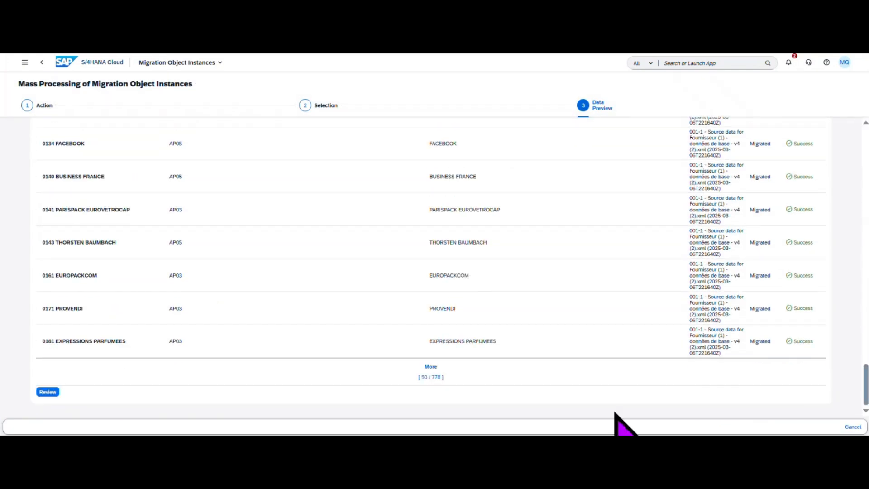
click(48, 392)
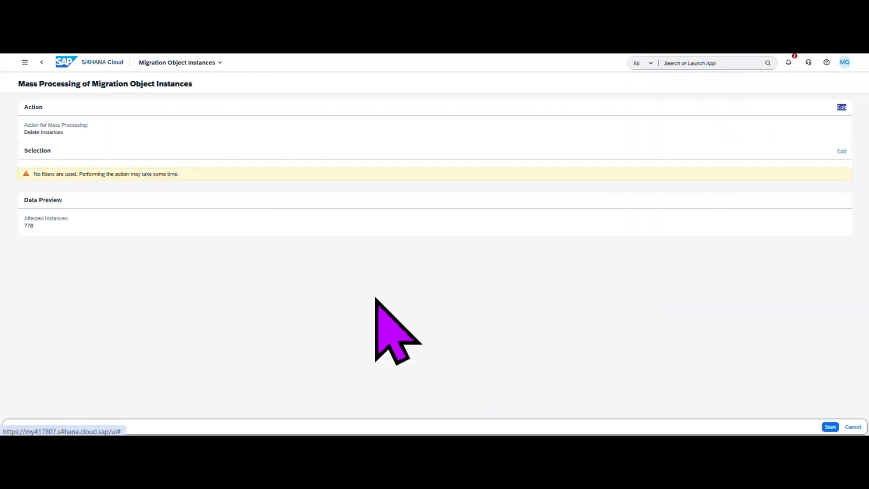
click(828, 427)
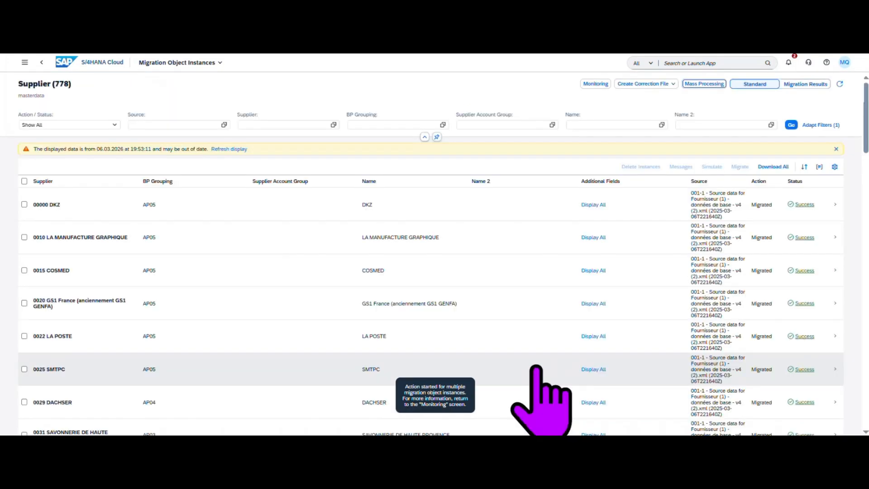
Upload the file "Source data for Supplier vgood cor2.xml" to the Supplier migration object
click(41, 62)
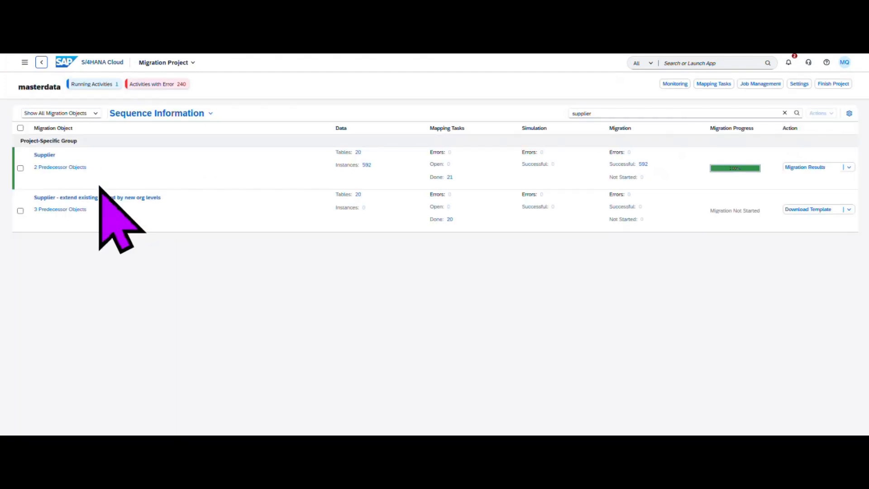
click(849, 167)
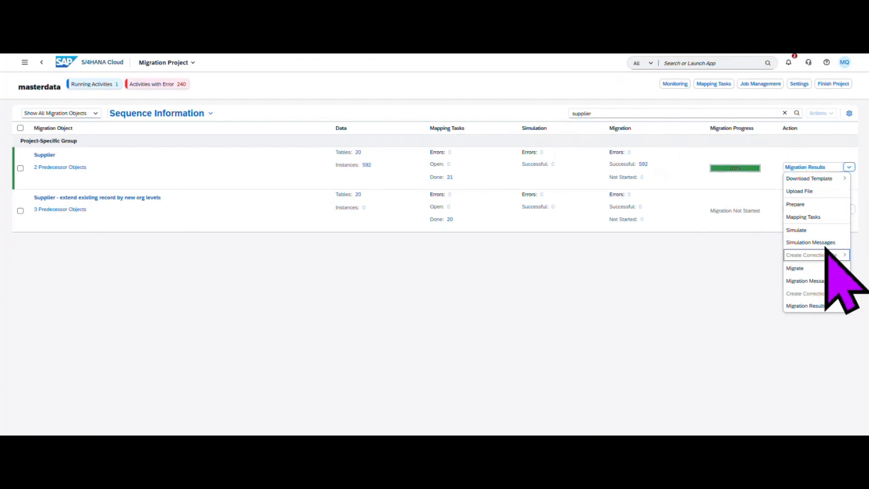
click(820, 192)
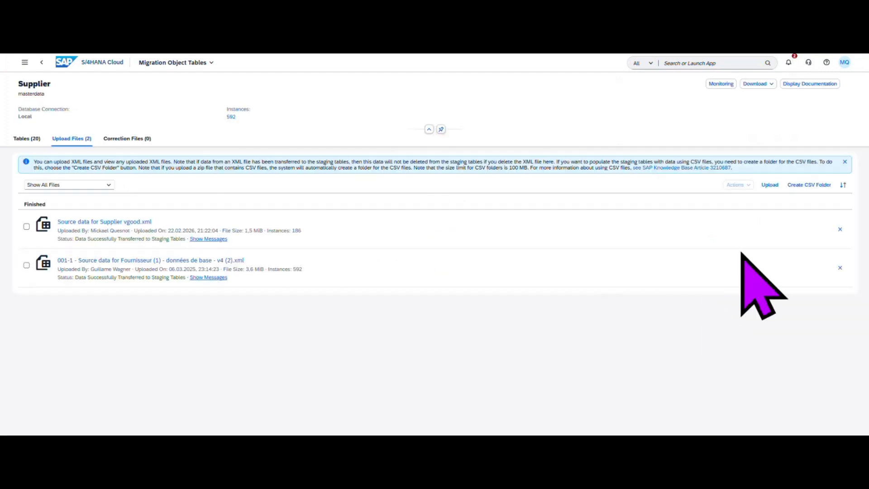
click(769, 185)
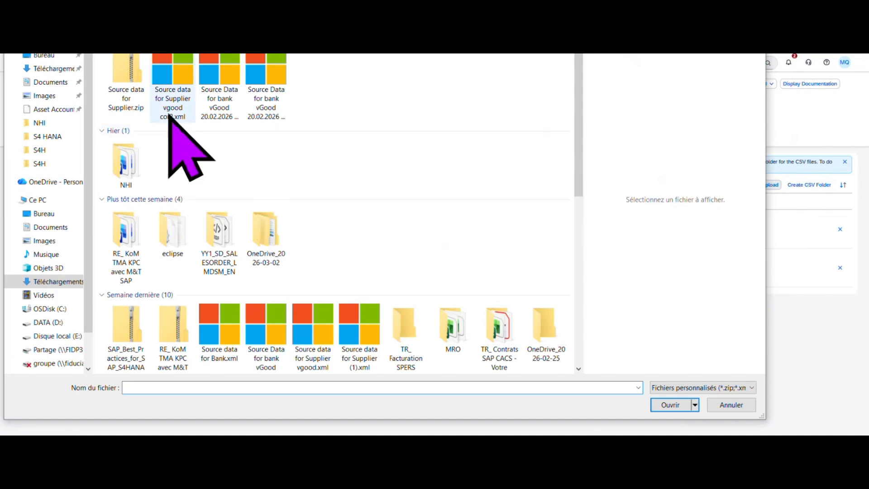
click(171, 108)
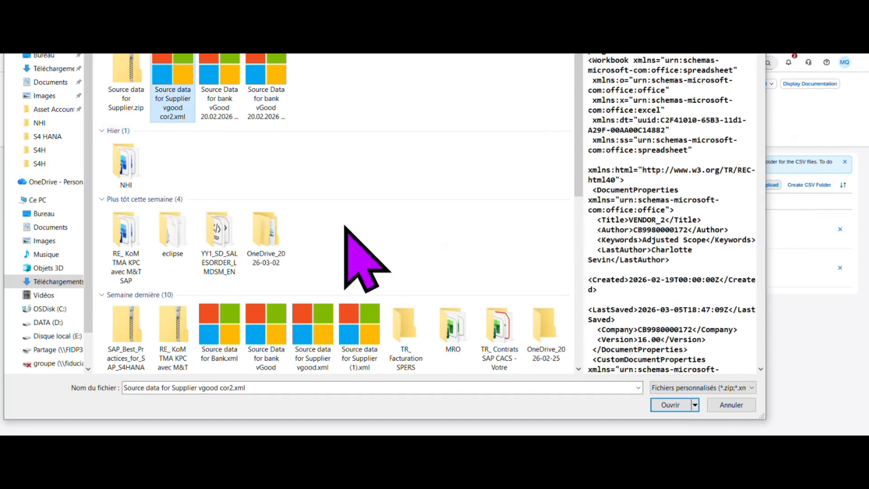
ctrl+click(225, 105)
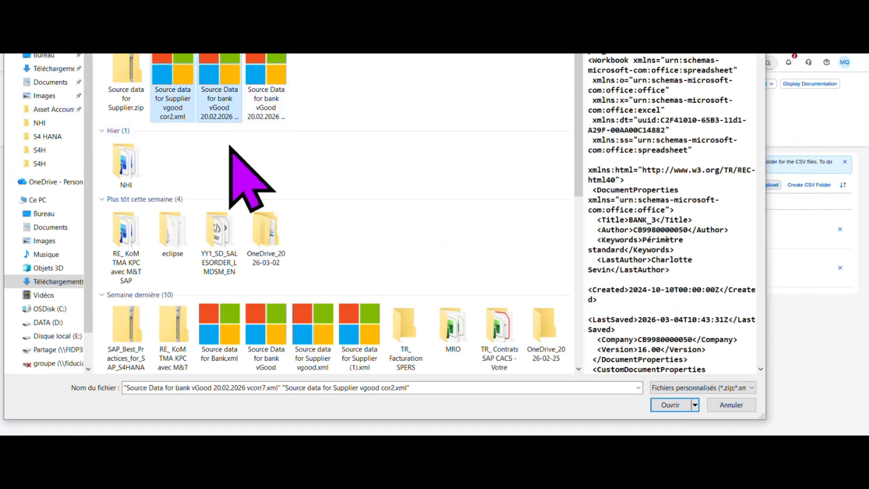
click(183, 117)
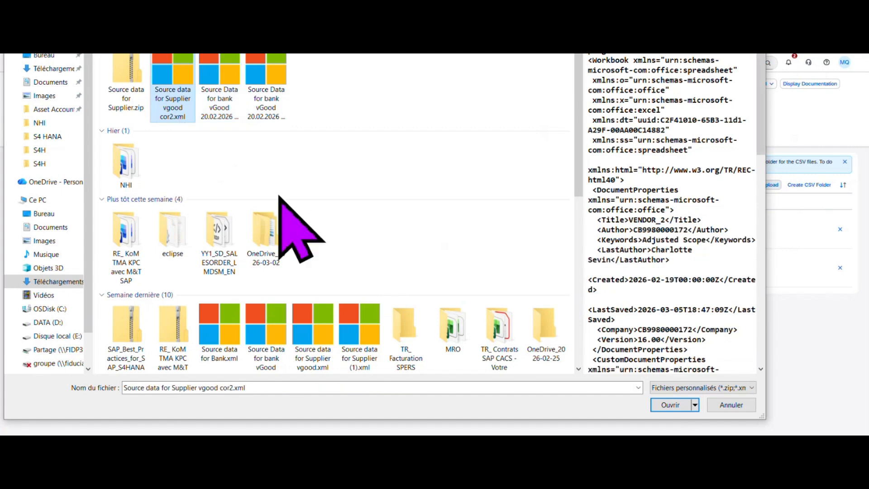
click(669, 405)
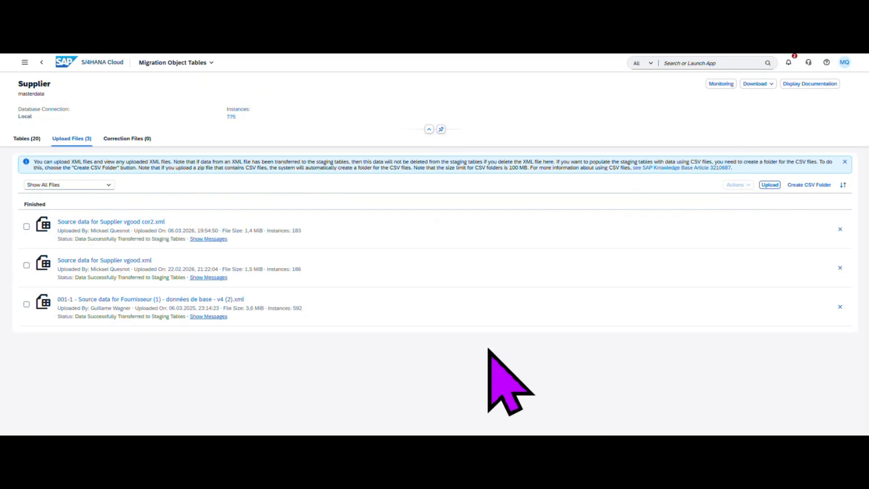
Prepare the Supplier object's staging tables with the consistency check enabled, and check the activity in the project's monitoring
click(41, 62)
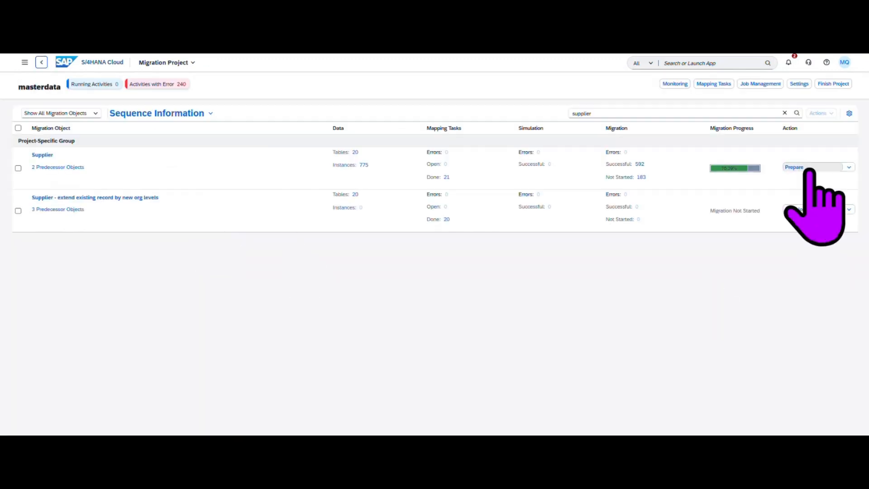
click(809, 169)
click(343, 278)
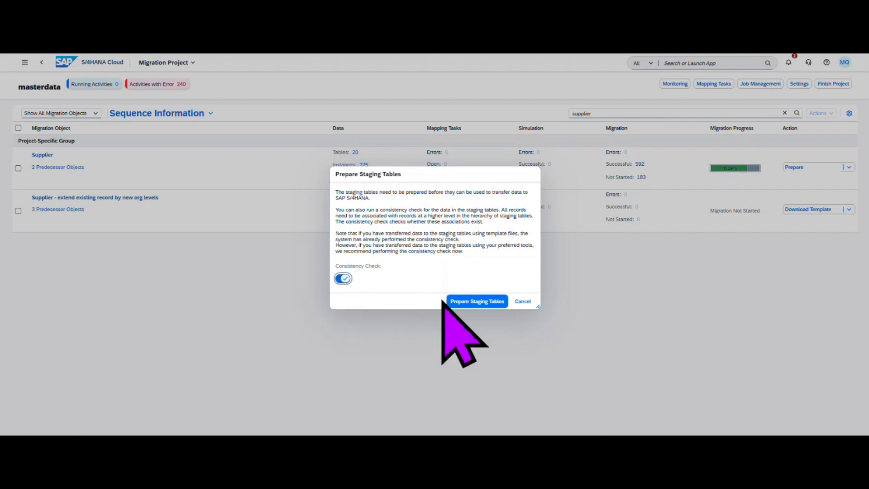
click(453, 301)
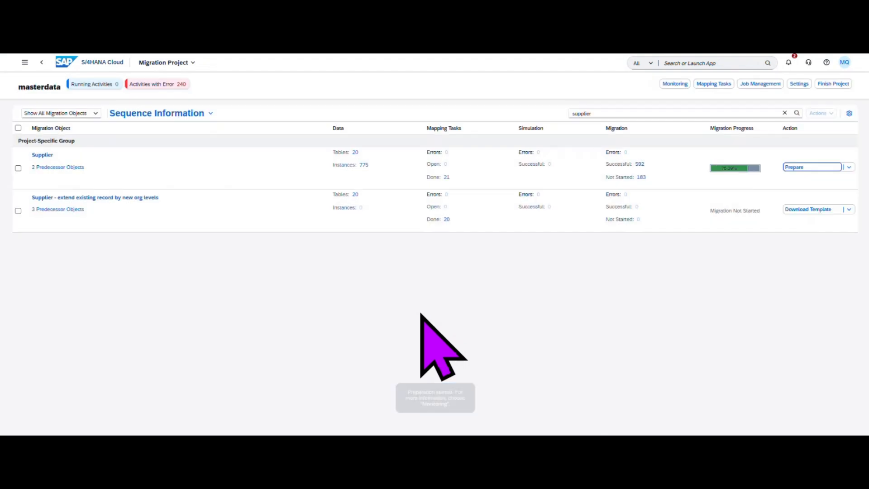
click(675, 84)
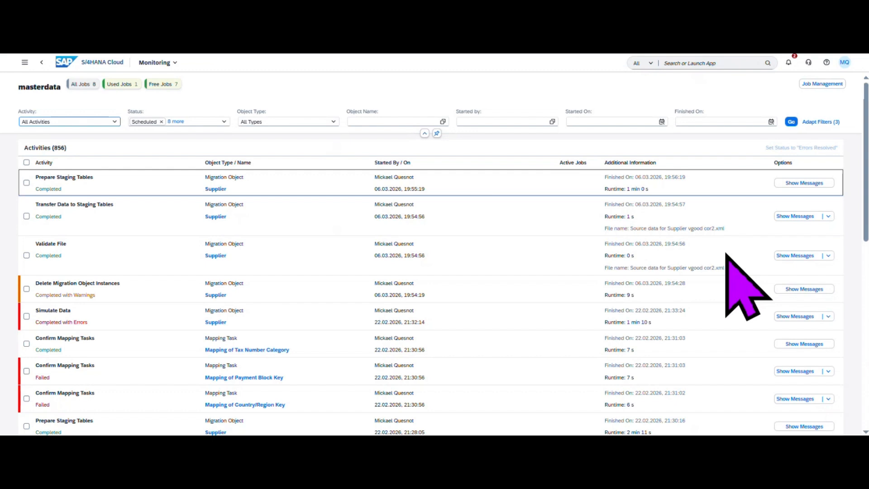
Select the Supplier object's mapping tasks, confirm their mapping values, and review the To Be Confirmed and Confirmed lists
click(42, 62)
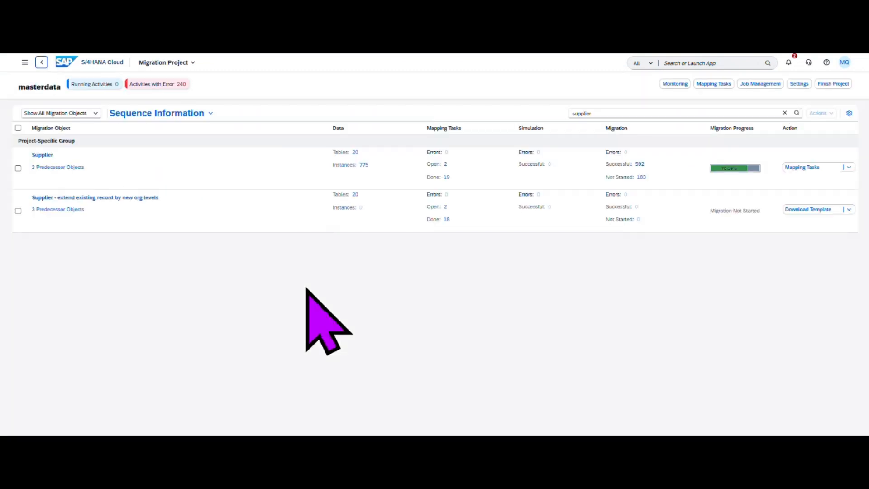
click(796, 167)
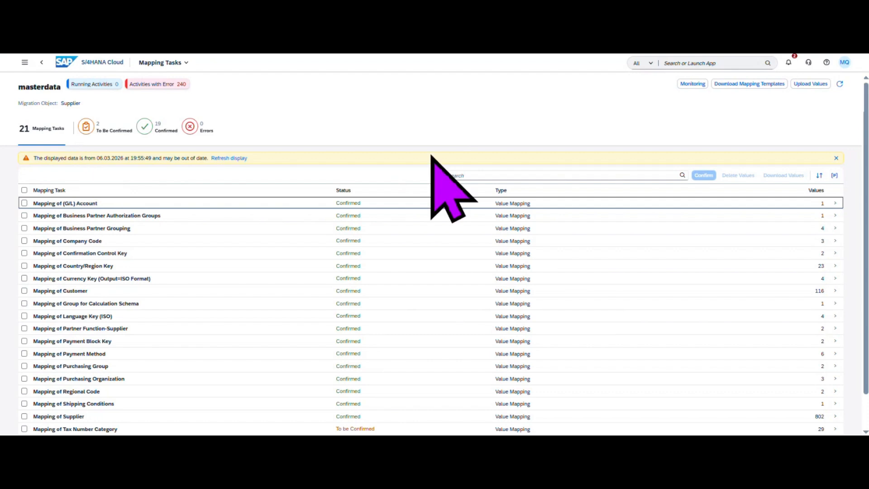
click(24, 190)
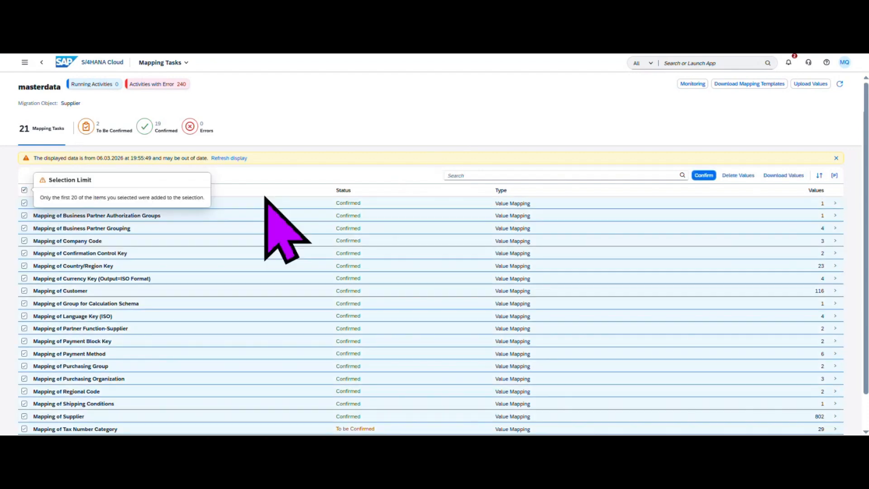
click(704, 175)
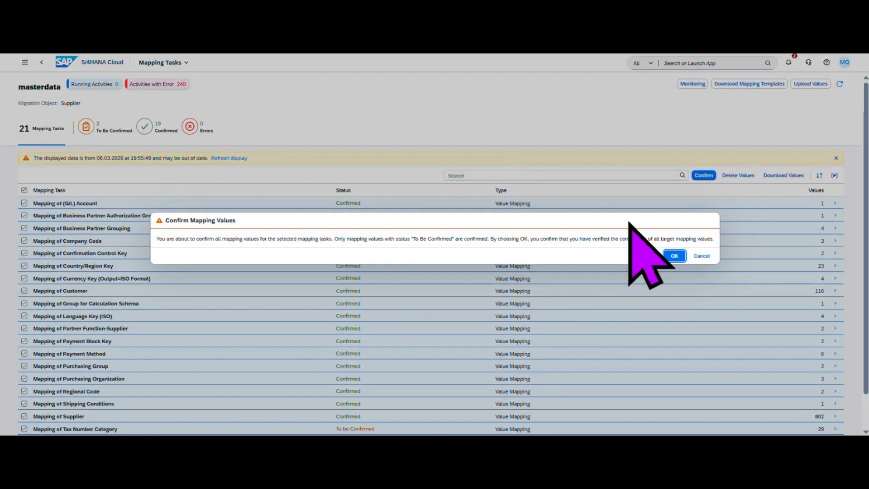
click(674, 255)
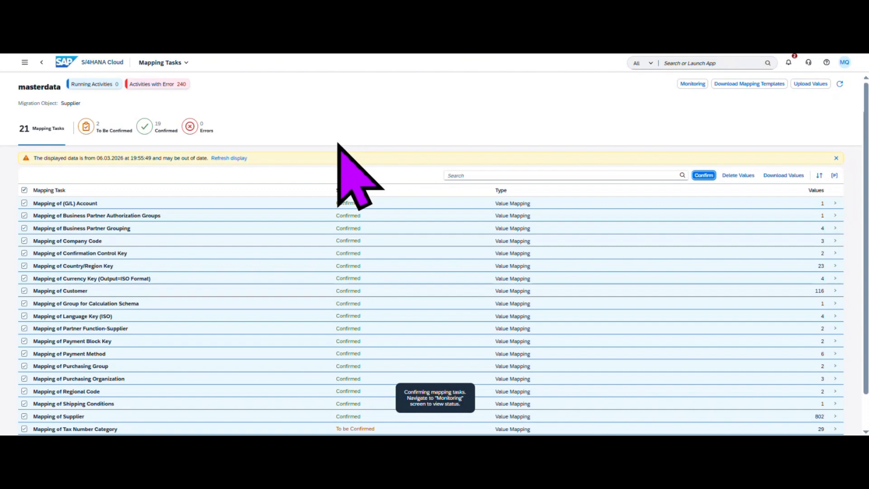
click(86, 127)
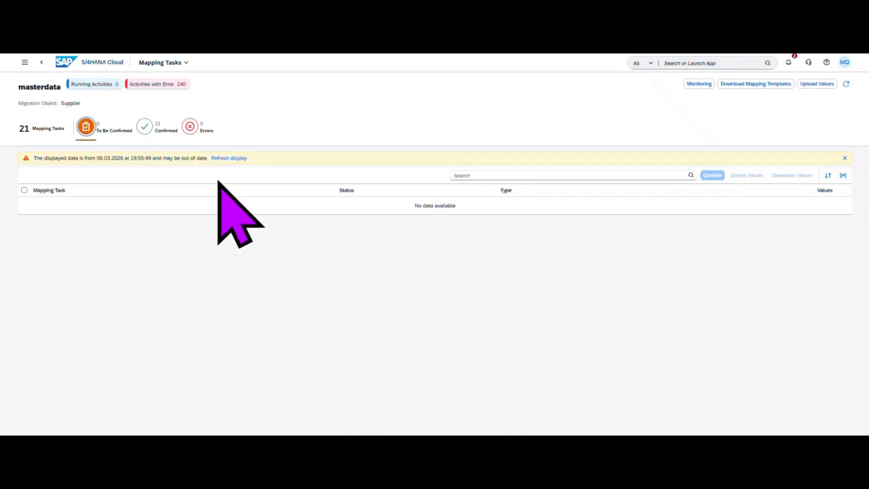
click(145, 127)
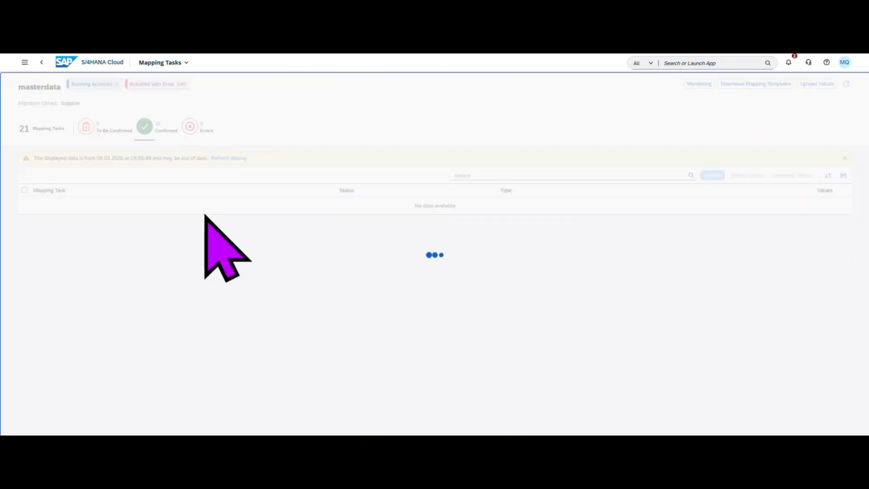
Start a migration simulation for all instances of the Supplier object and check its run in the project's monitoring
click(41, 62)
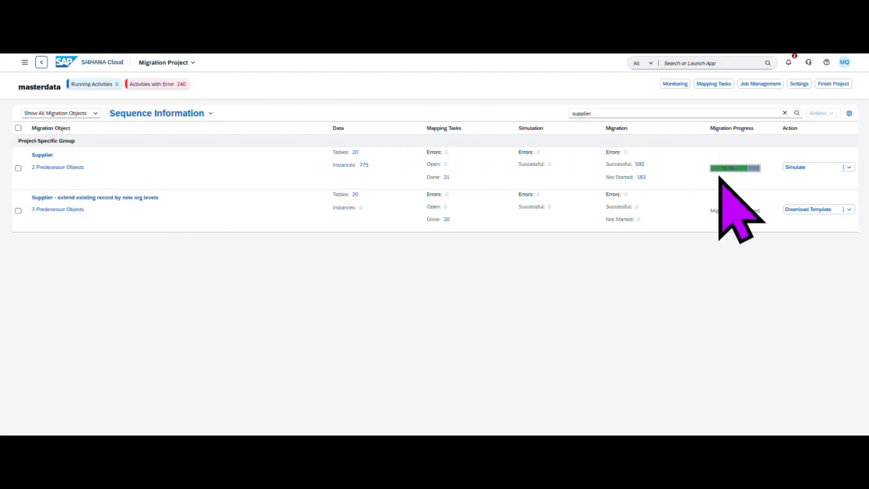
click(816, 168)
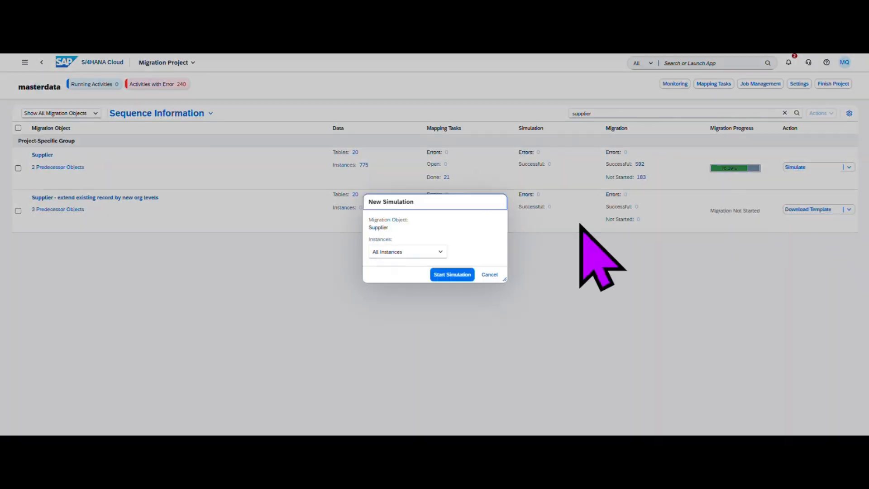
click(453, 273)
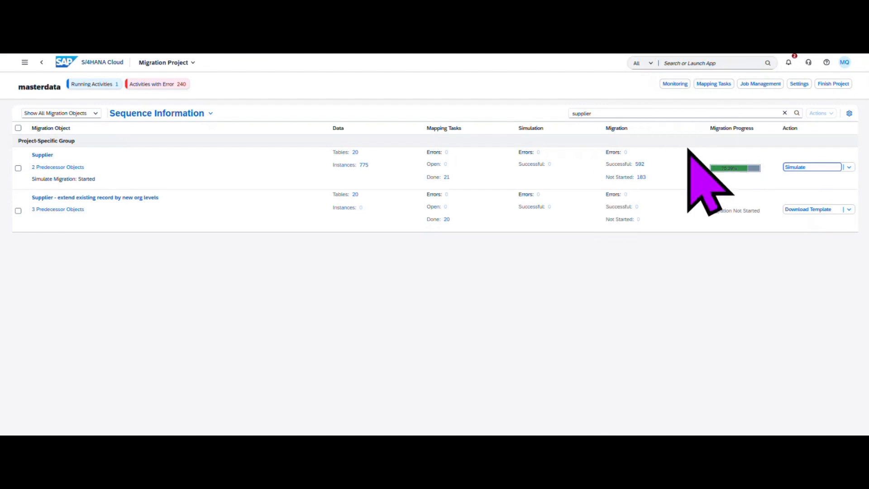
click(681, 84)
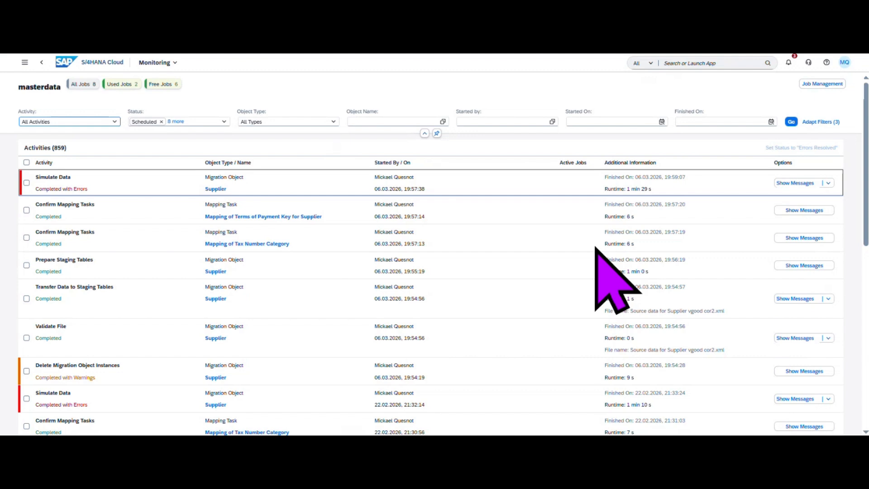
Create an XML correction file for the Supplier object from "Source data for Supplier vgood cor2.xml" and download it from the project's monitoring
click(42, 62)
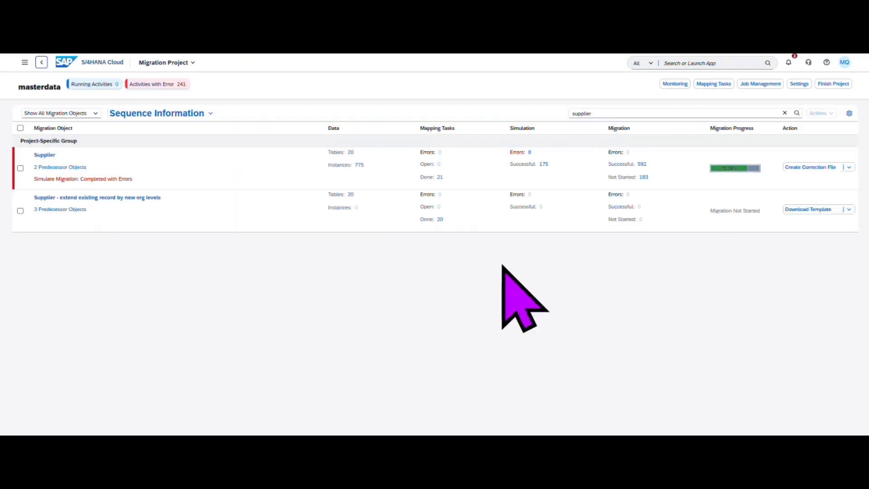
click(817, 167)
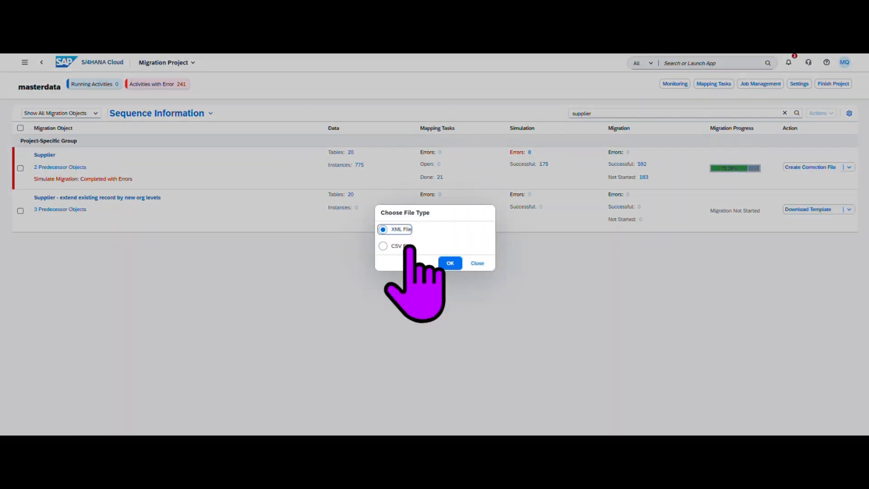
click(449, 264)
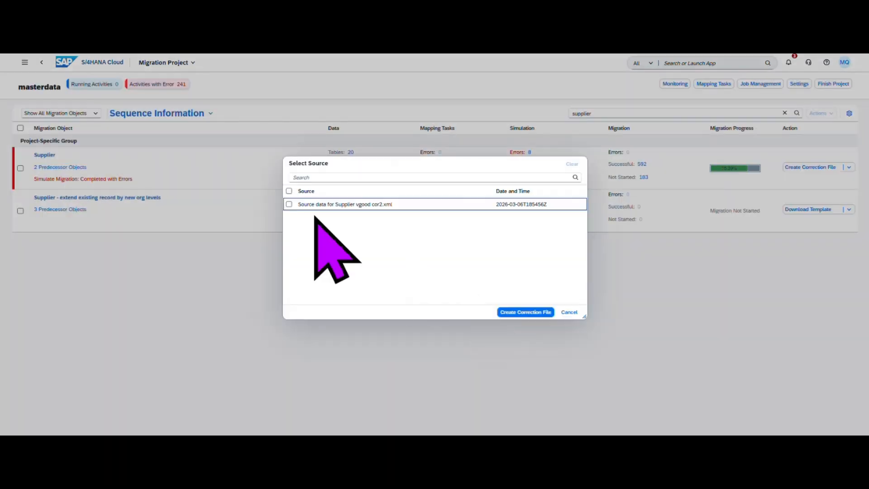
click(289, 204)
click(525, 312)
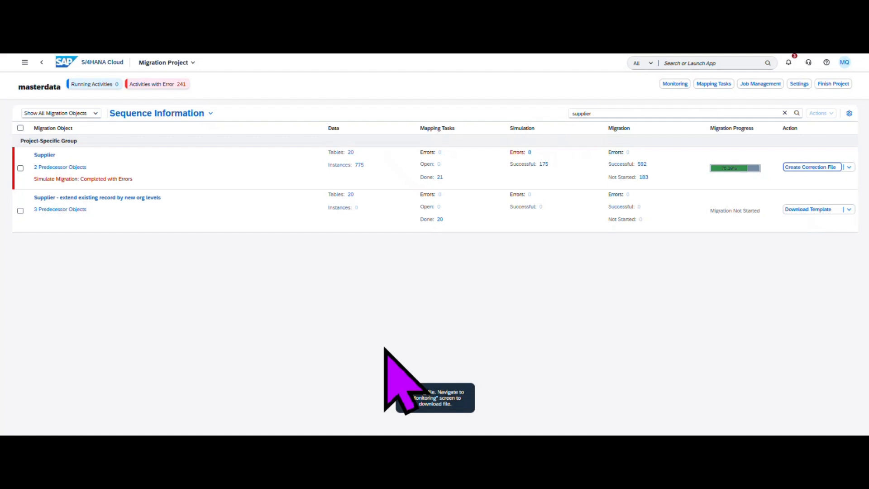
click(675, 84)
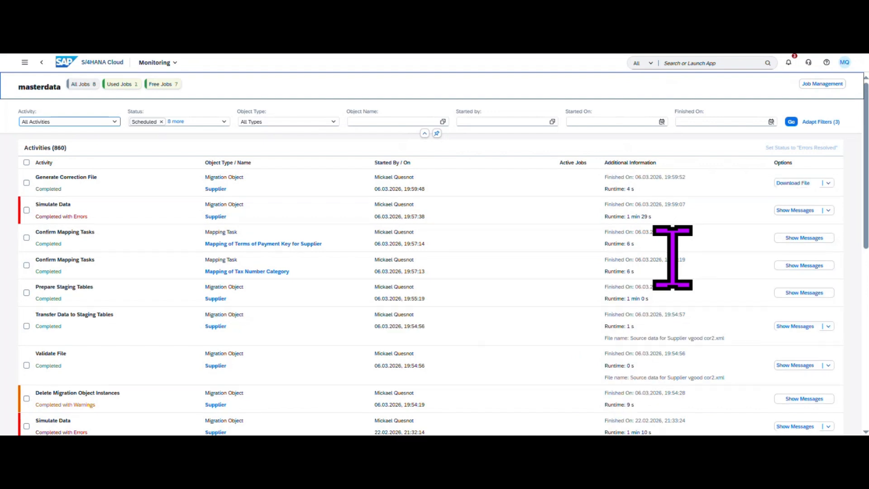
click(793, 182)
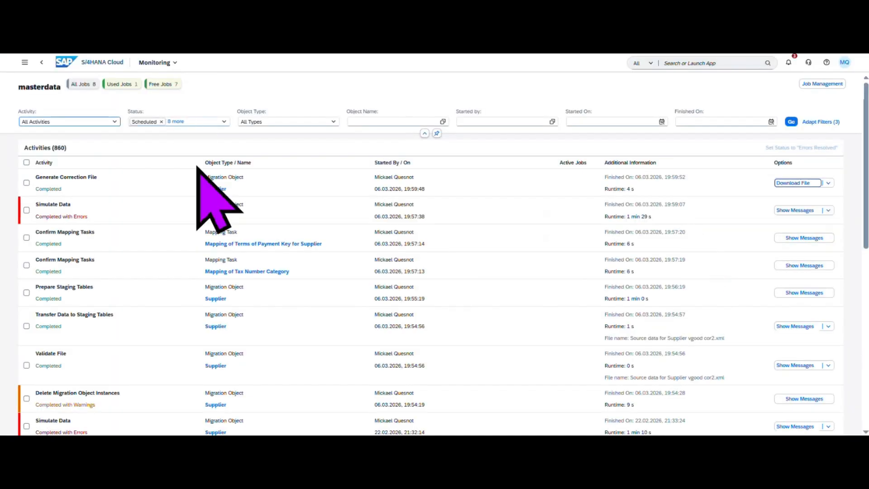
Delete all Supplier instances with simulation errors from the migration project
click(41, 62)
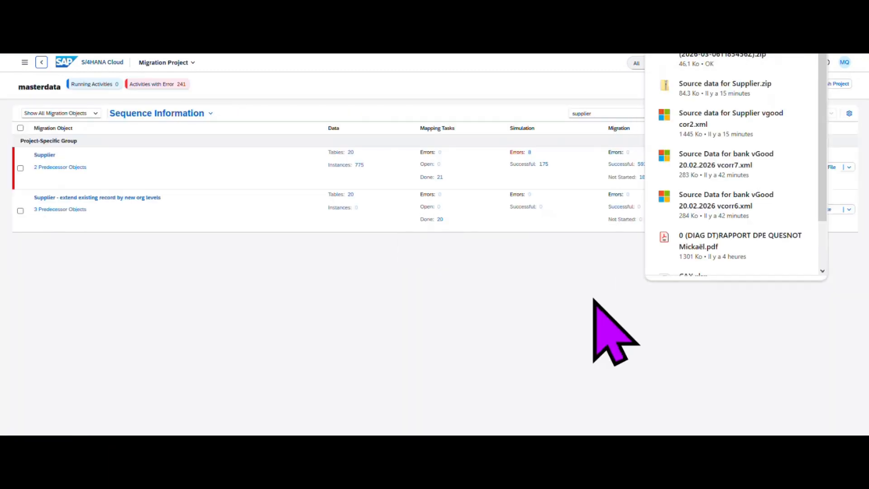
click(593, 297)
click(520, 217)
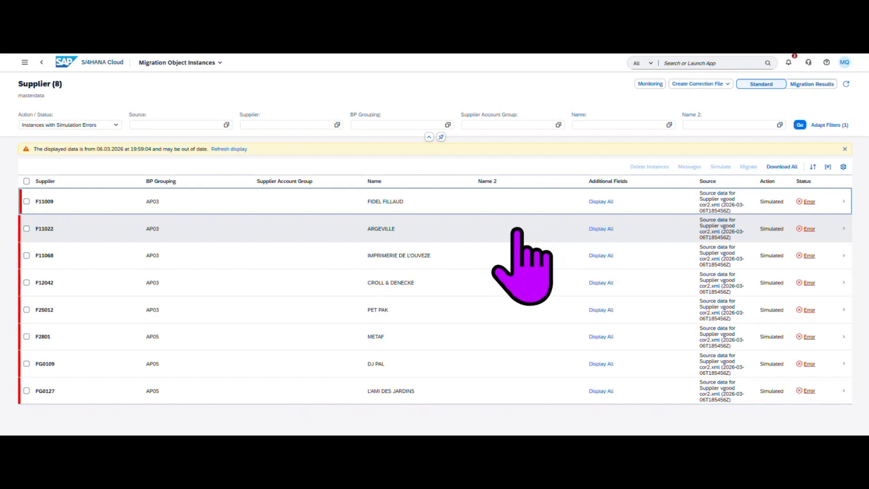
click(27, 181)
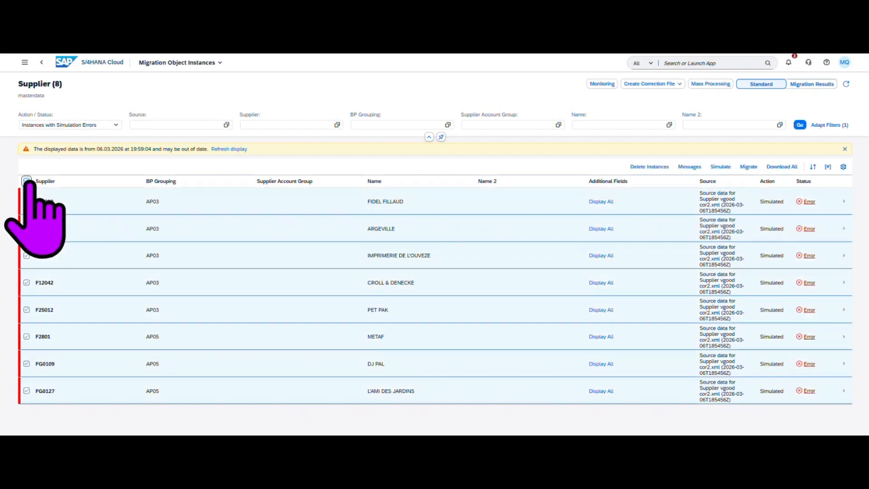
click(649, 167)
click(495, 264)
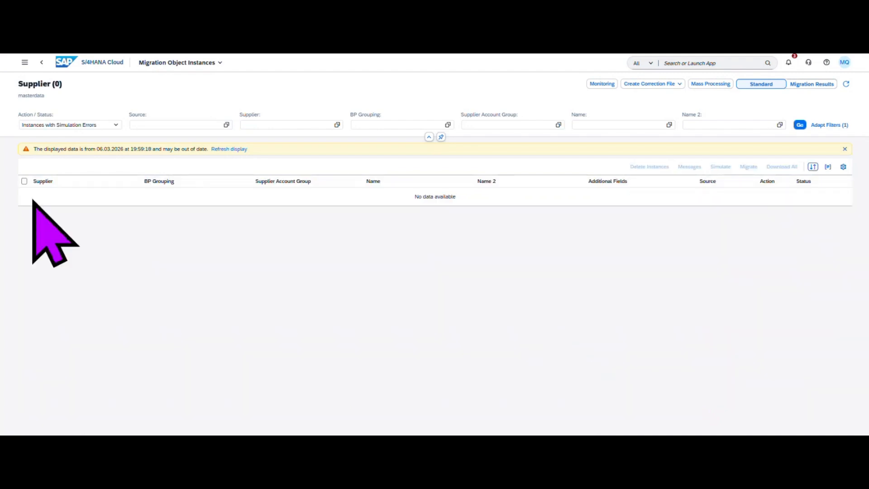
Start the migration of all successfully simulated Supplier instances and check its run in the project's monitoring
click(41, 63)
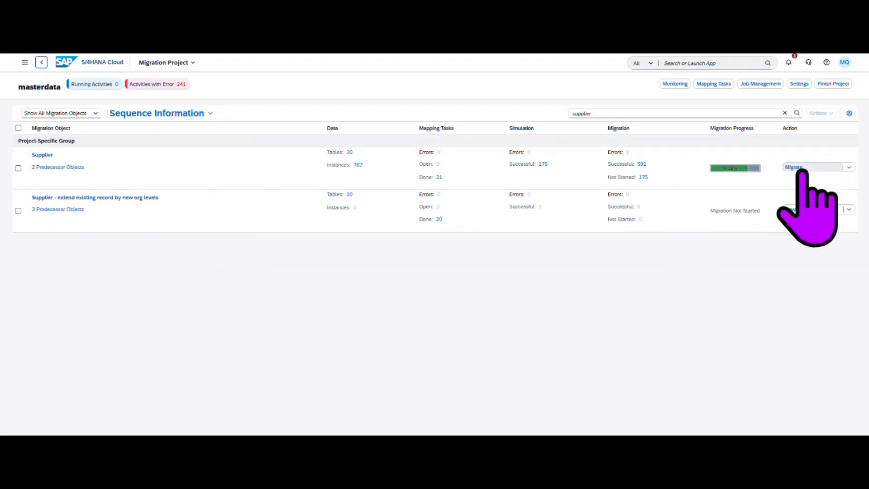
click(799, 168)
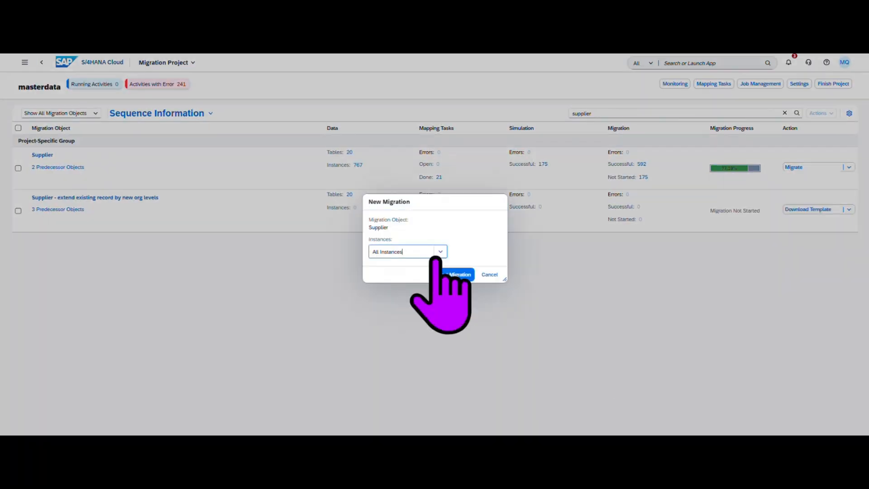
click(432, 252)
click(432, 312)
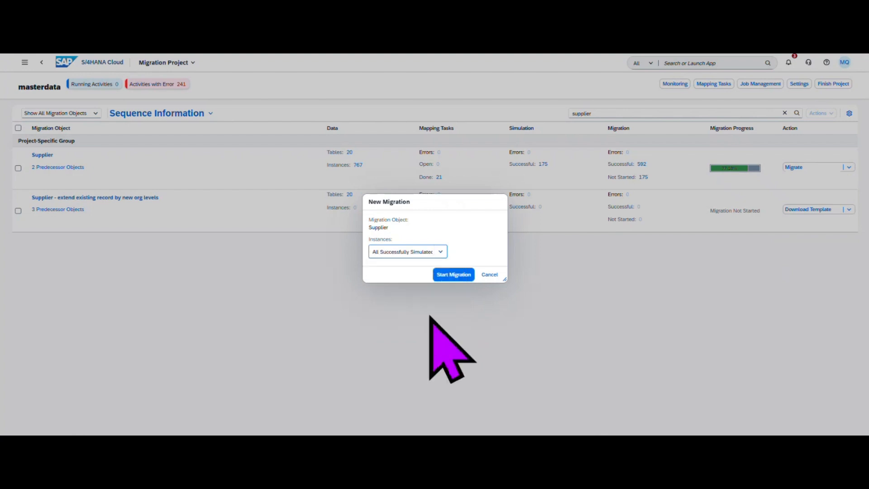
click(453, 274)
click(509, 256)
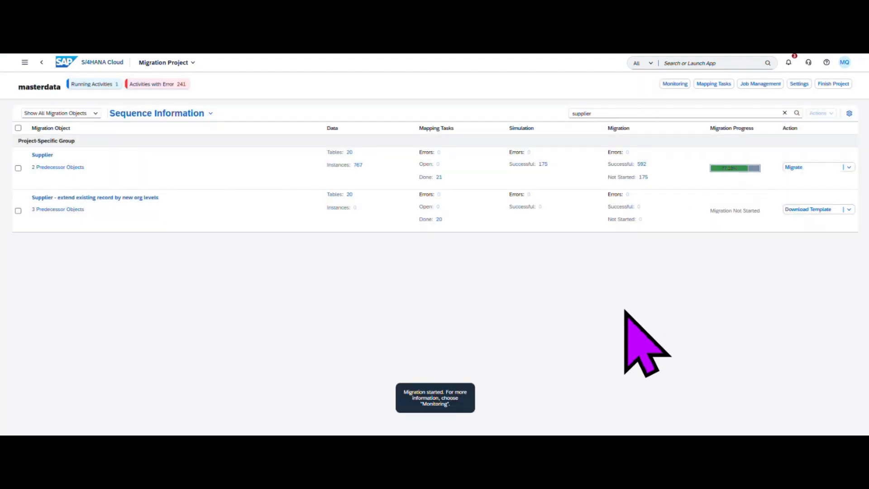
click(673, 85)
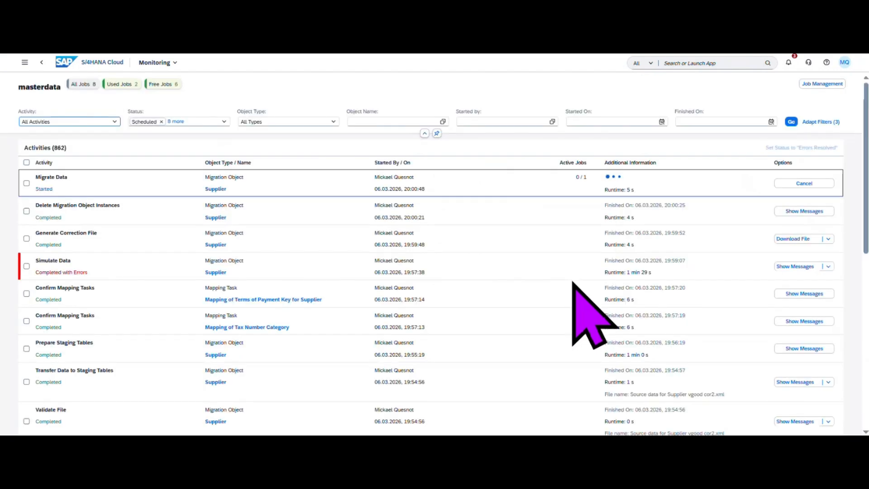
Review the error messages of the Supplier object's latest completed Simulate Data activity, and return to the monitoring
click(790, 267)
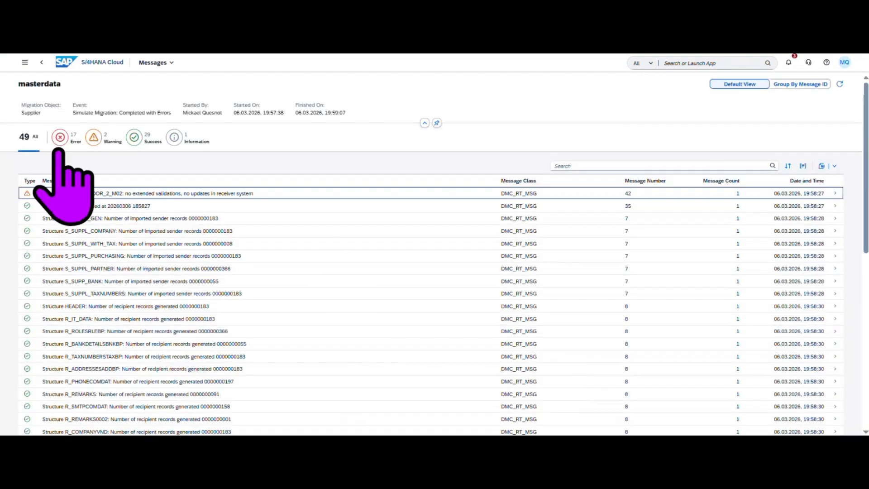
click(60, 138)
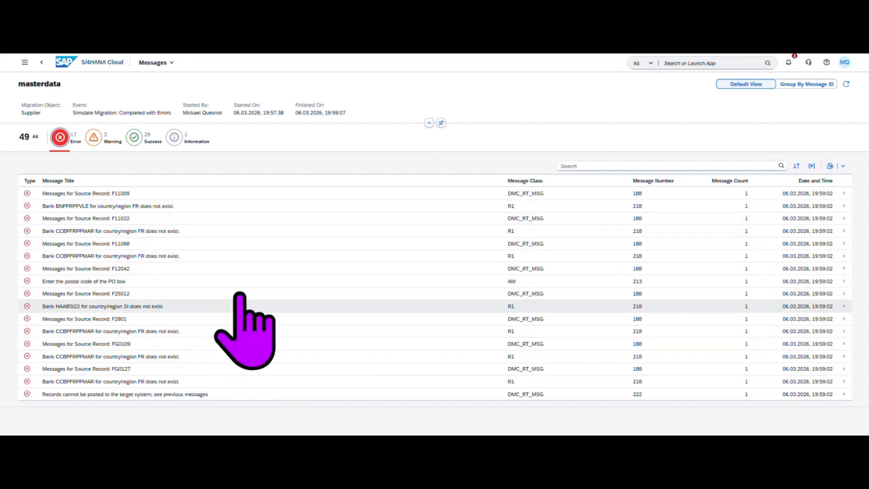
click(42, 62)
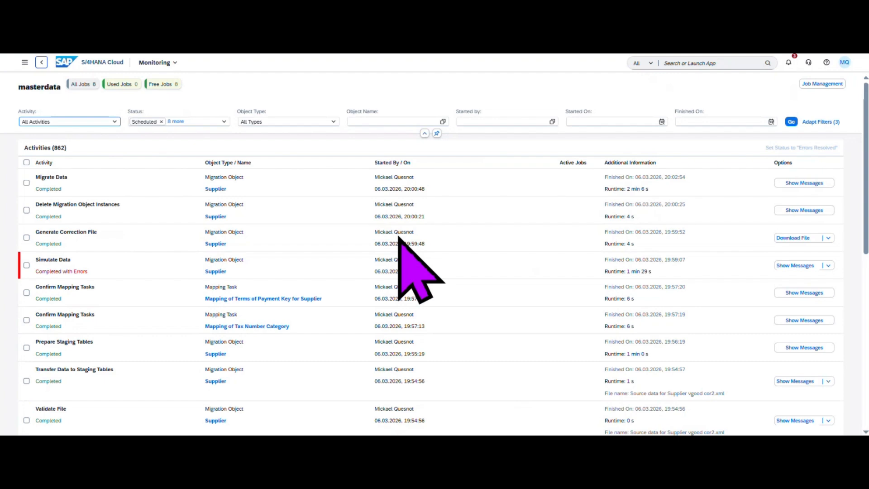
Examine the success and warning messages of the Supplier object's Migrate Data activity
click(792, 183)
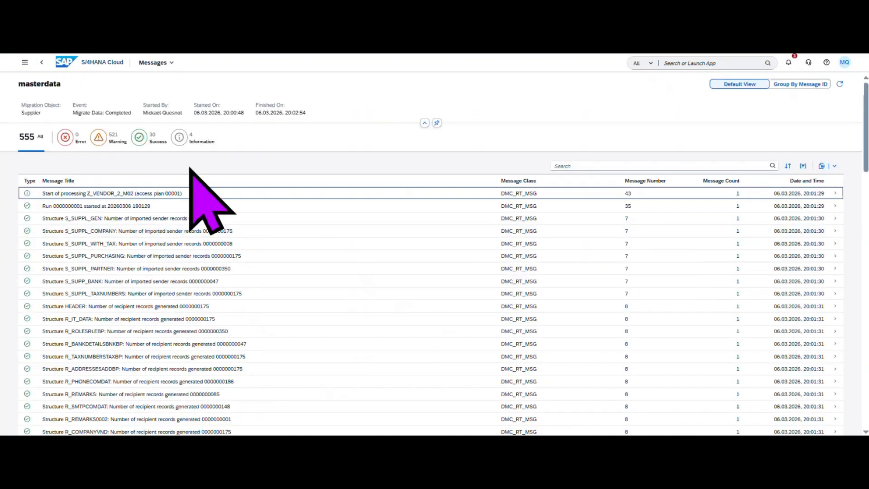
click(139, 137)
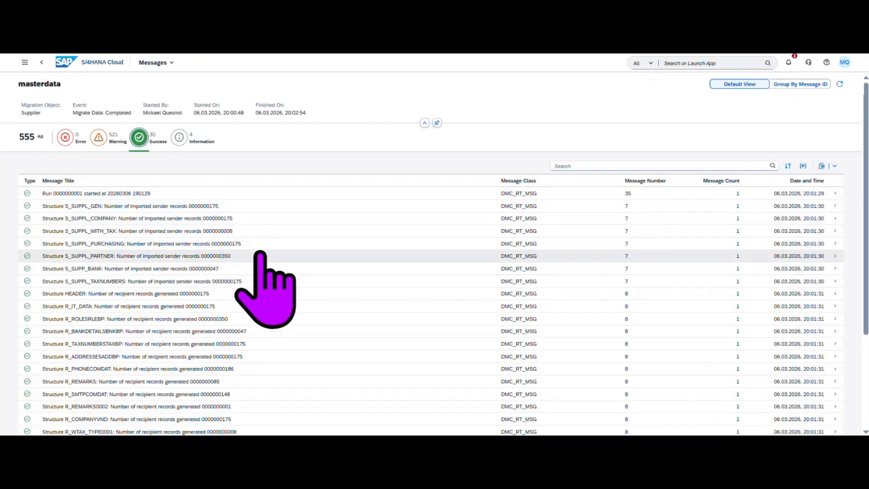
scroll(261, 254, down, 5)
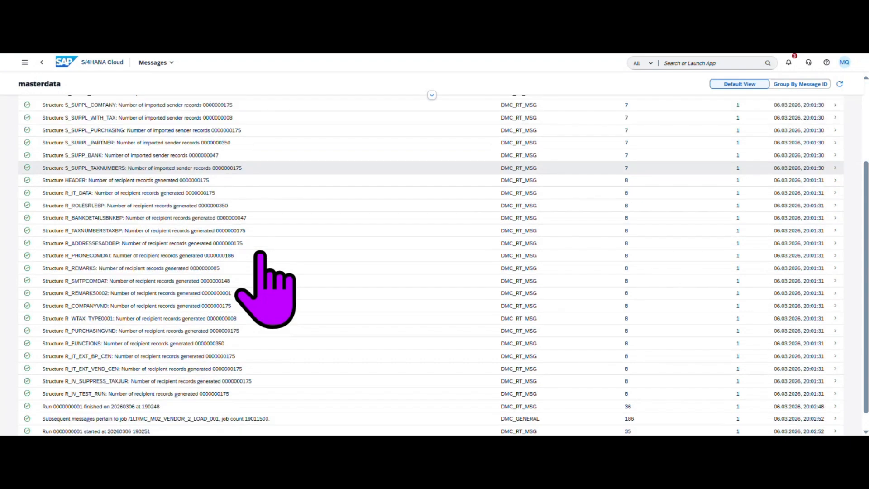
scroll(261, 253, down, 1)
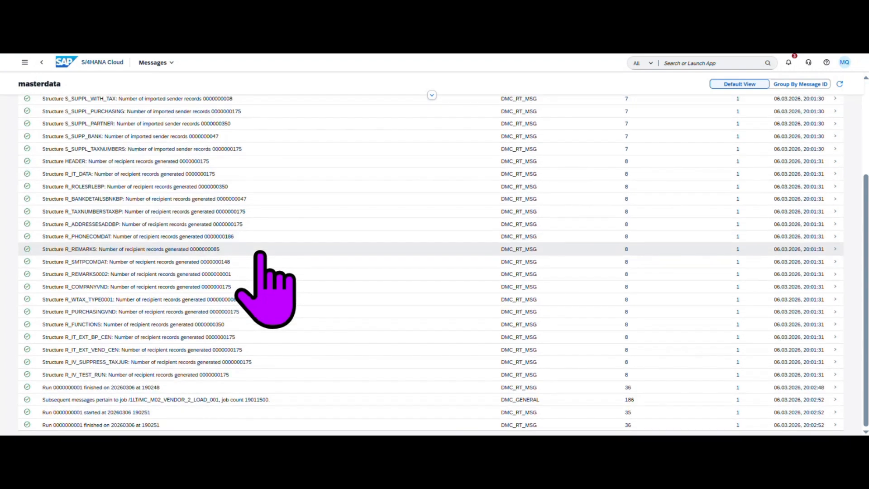
scroll(261, 254, up, 10)
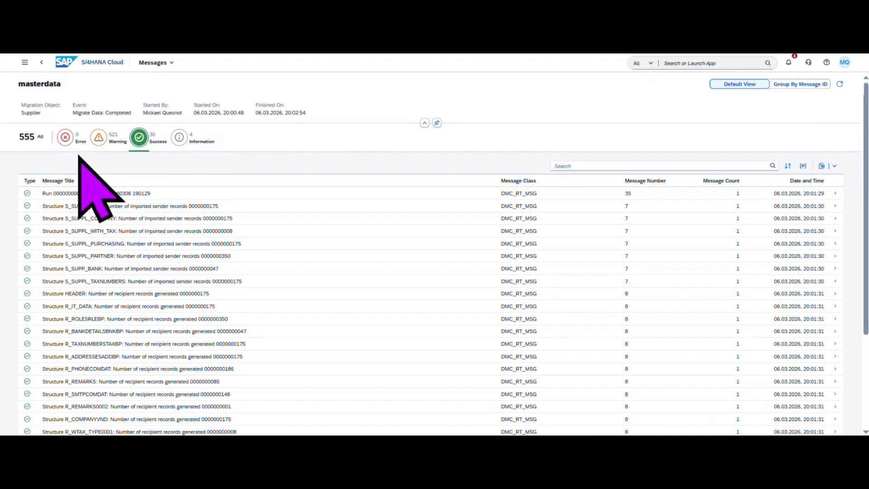
click(98, 137)
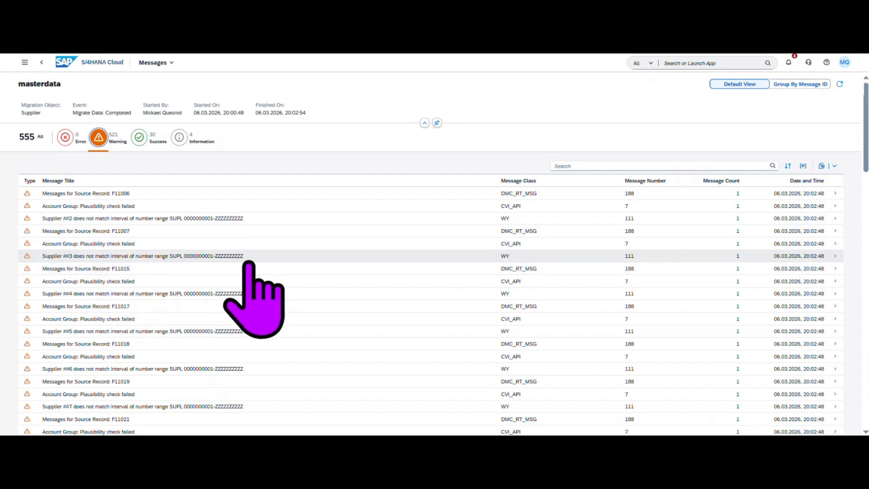
scroll(248, 262, down, 5)
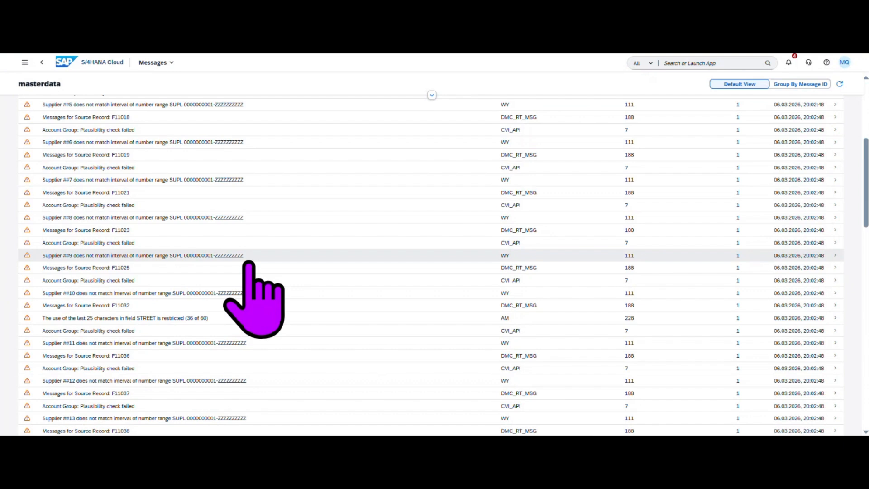
scroll(248, 262, up, 5)
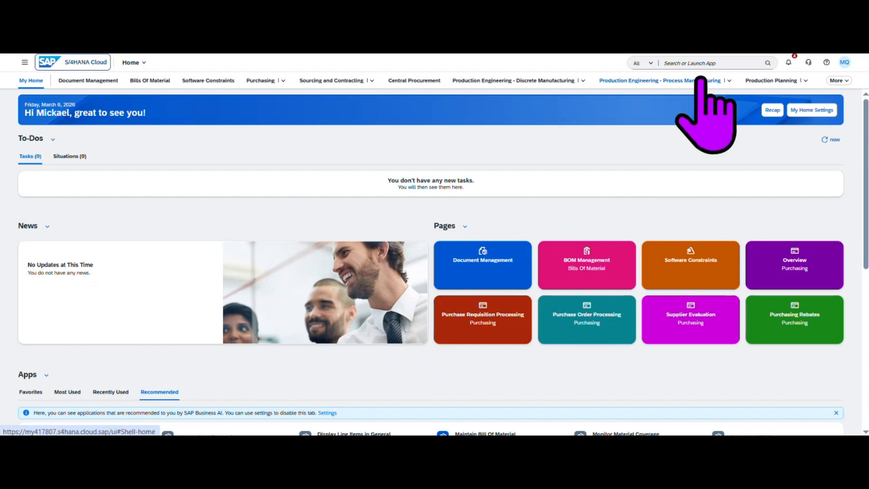
Search the launchpad for "manage partner" and open Manage Business Partner Master Data
click(703, 63)
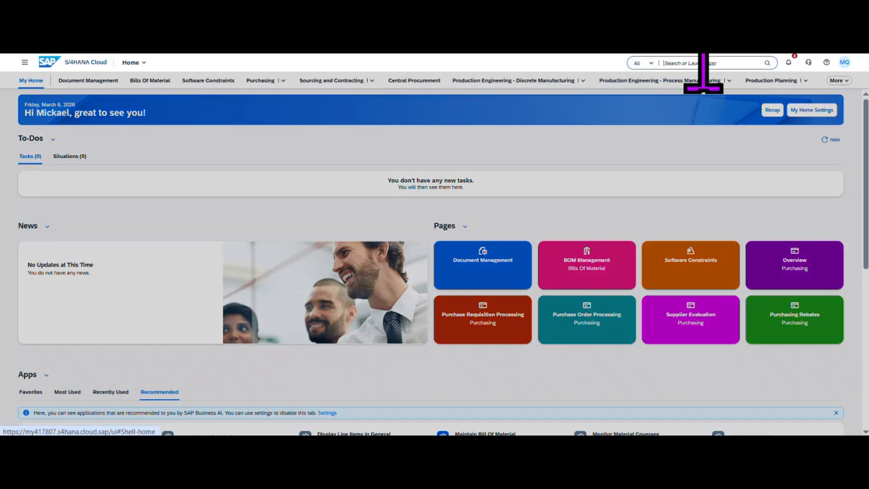
text(manage)
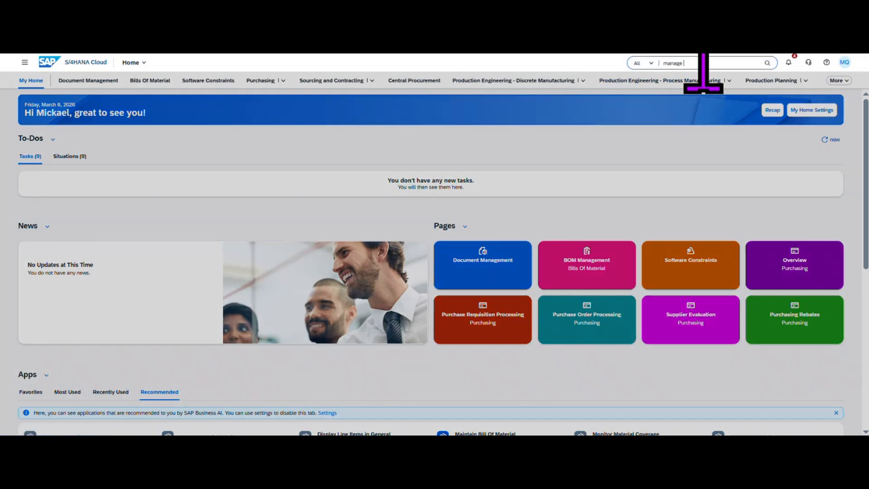
text( partner)
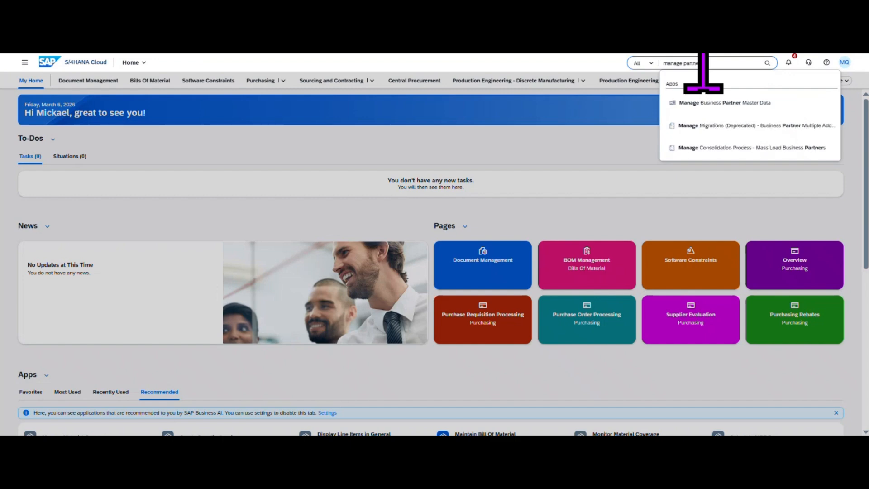
click(751, 101)
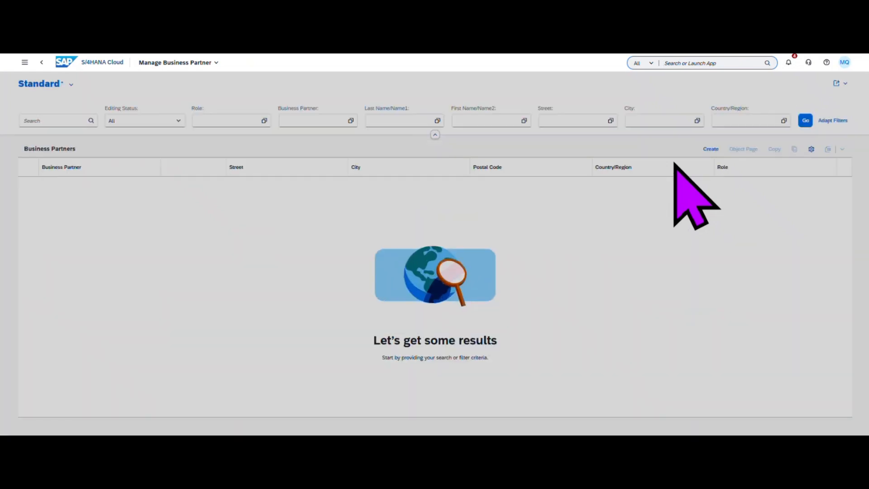
Add the Created On field to the filters of the business partner list
click(839, 121)
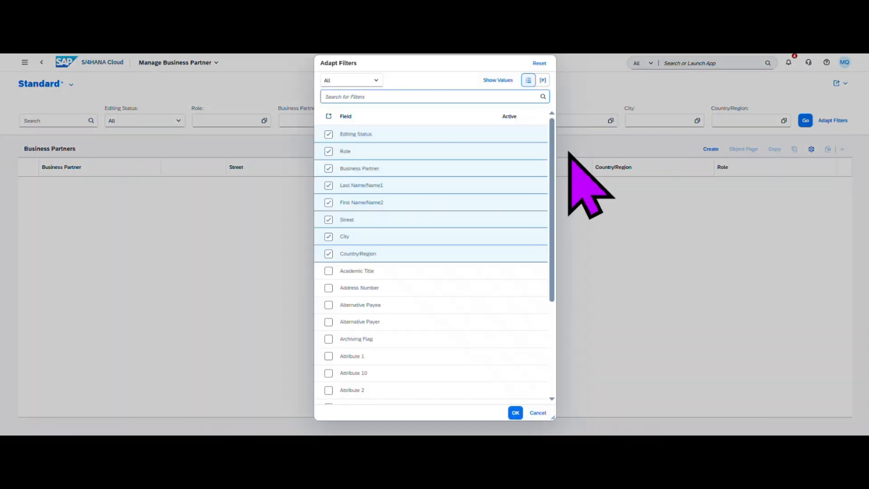
text(create)
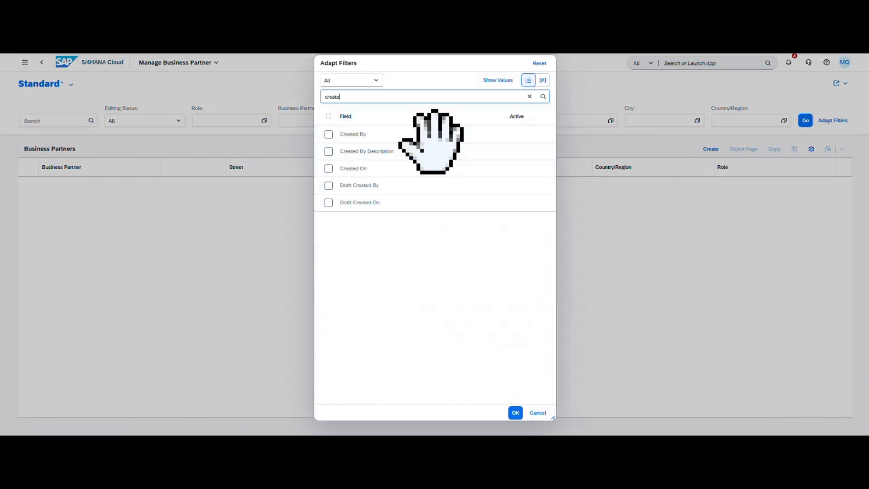
click(329, 168)
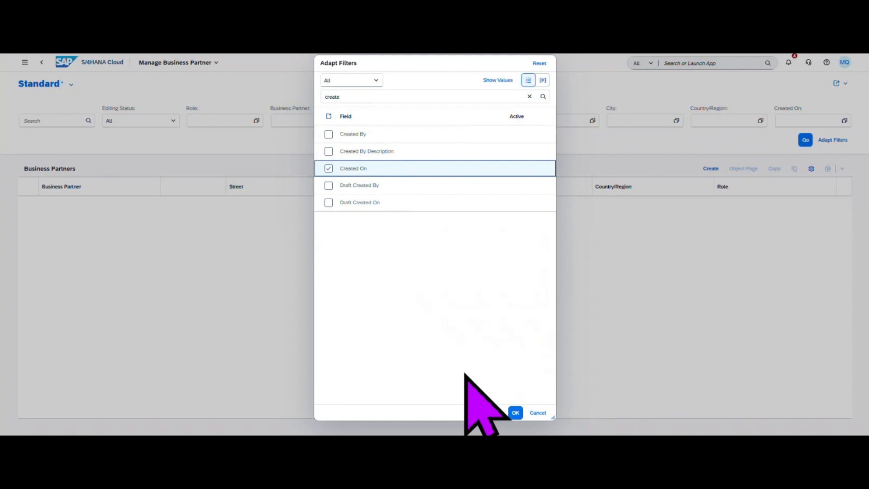
click(516, 412)
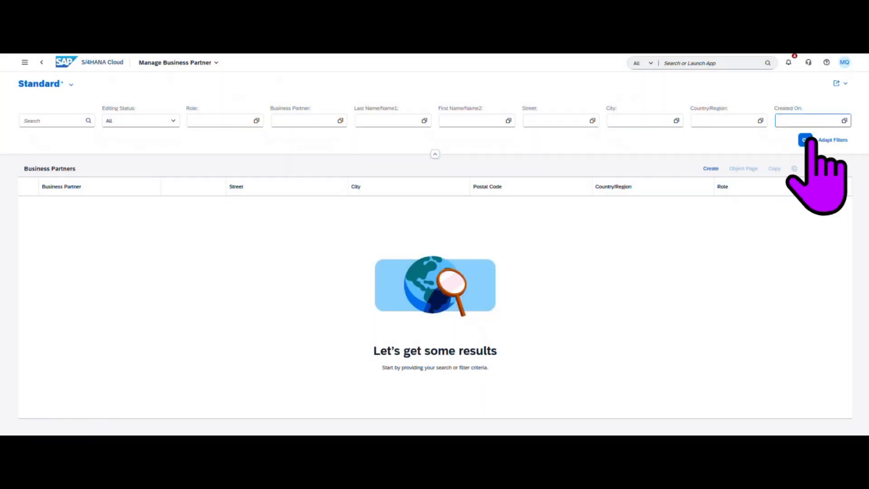
Filter the business partners by a Created On date equal to 06.03.2026 and run the search
click(843, 121)
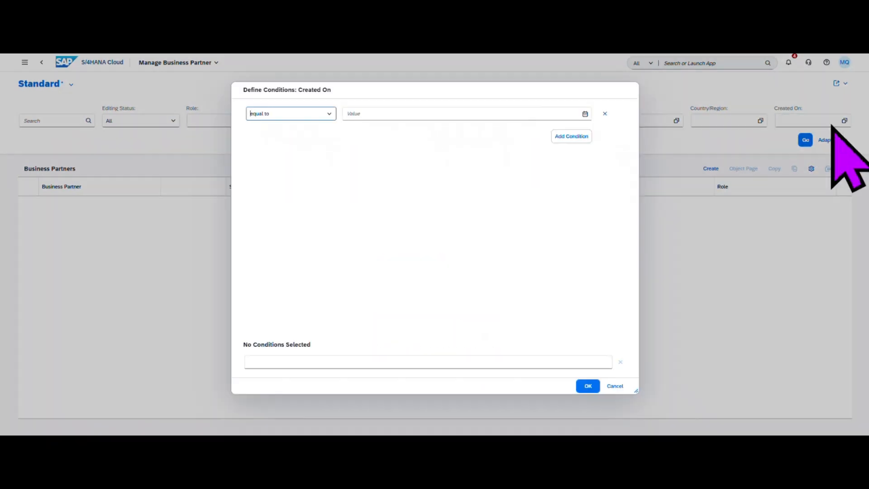
click(585, 113)
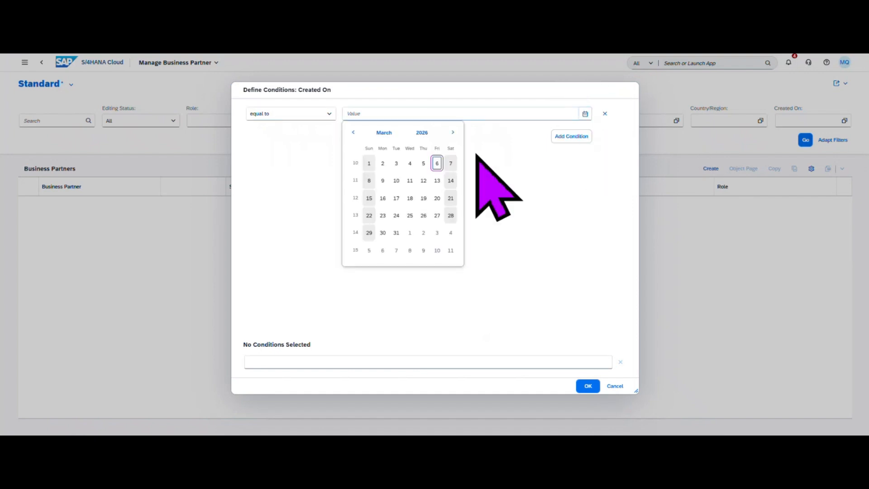
click(436, 164)
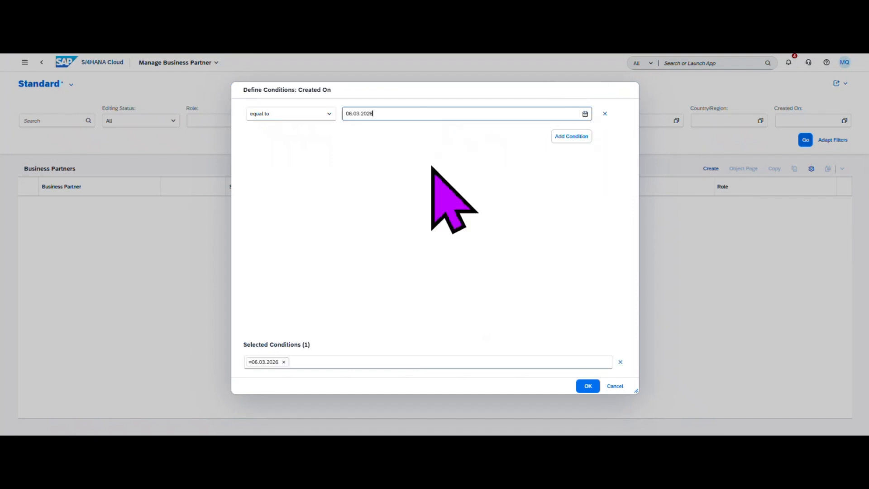
click(587, 386)
click(798, 140)
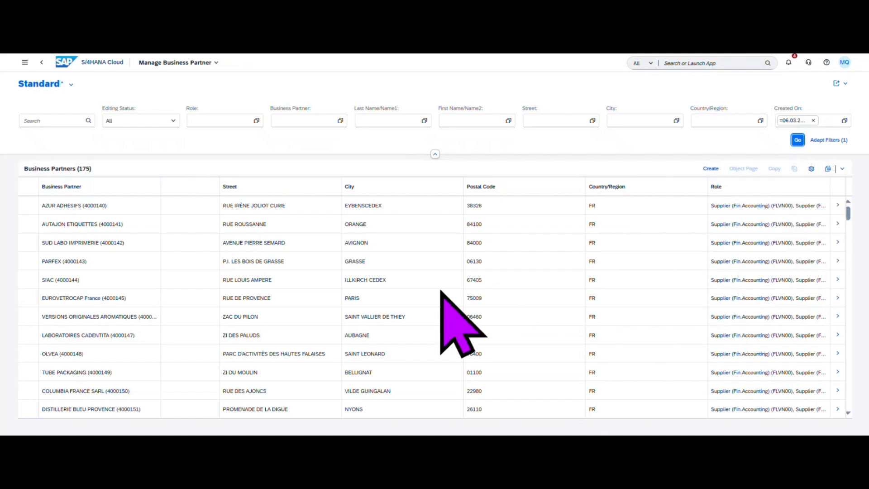
Look through the filtered business partners down to the supplier REDLINK AVOCATS, and open that partner's details
scroll(443, 297, down, 4)
scroll(443, 293, down, 6)
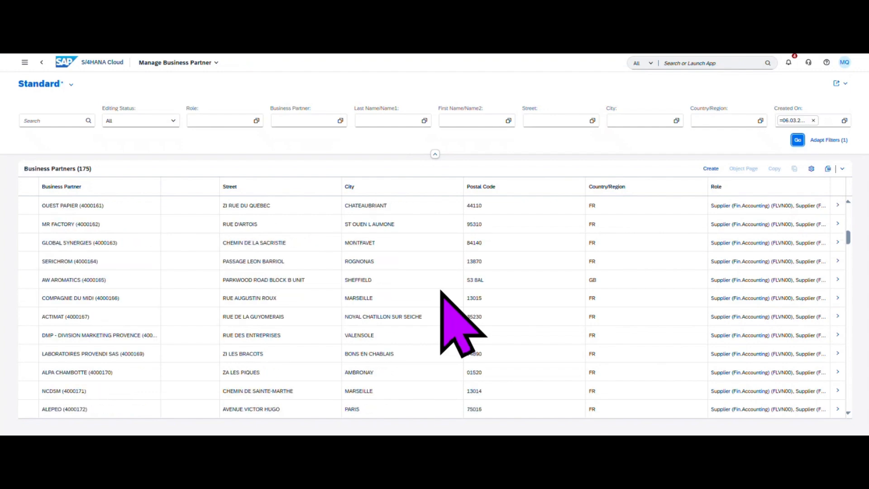
scroll(441, 292, down, 8)
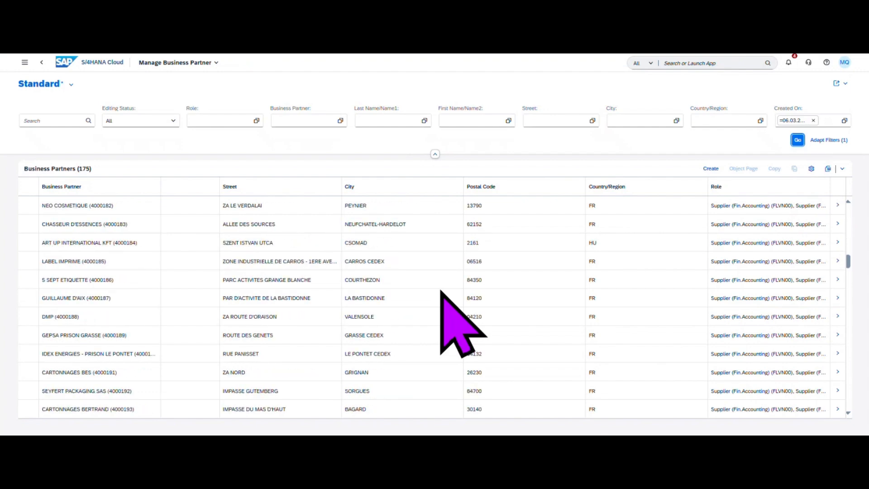
scroll(442, 292, down, 4)
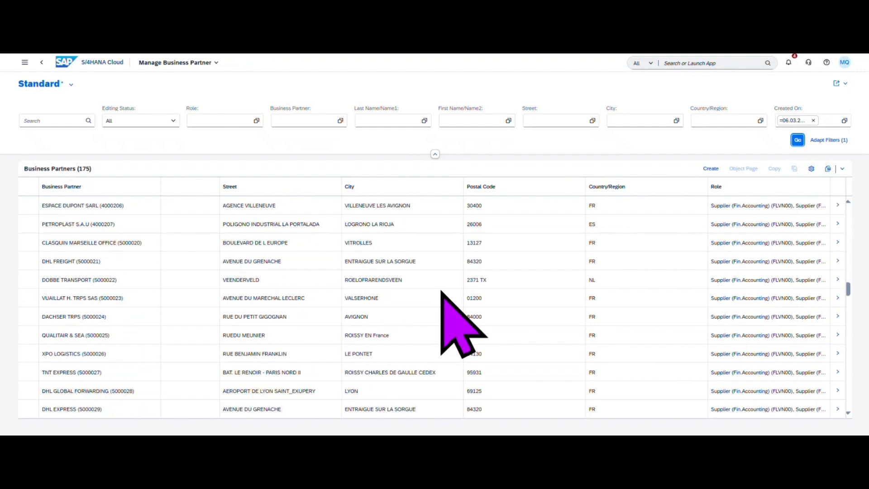
scroll(442, 292, down, 3)
scroll(442, 292, down, 10)
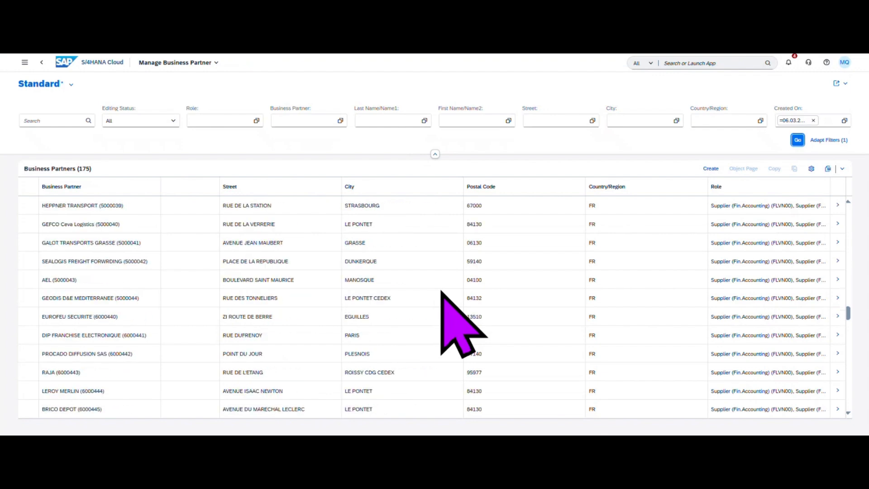
scroll(441, 292, down, 6)
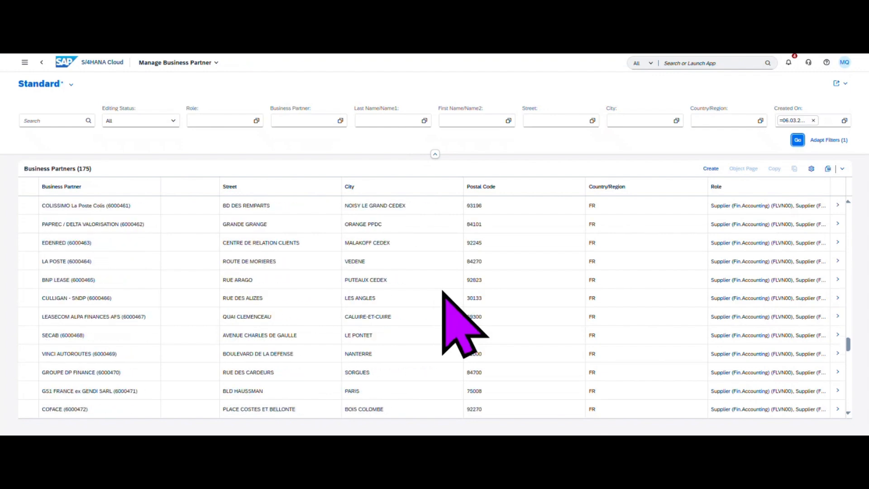
scroll(442, 292, down, 3)
scroll(443, 292, down, 10)
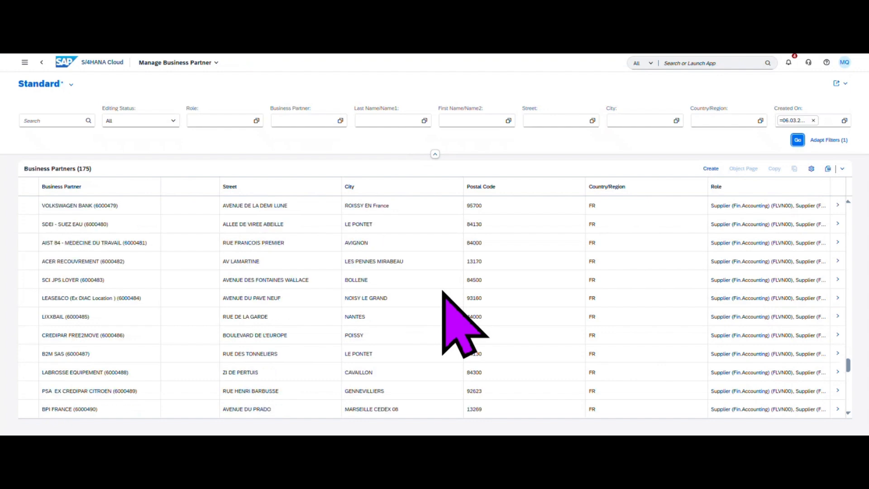
scroll(445, 292, down, 3)
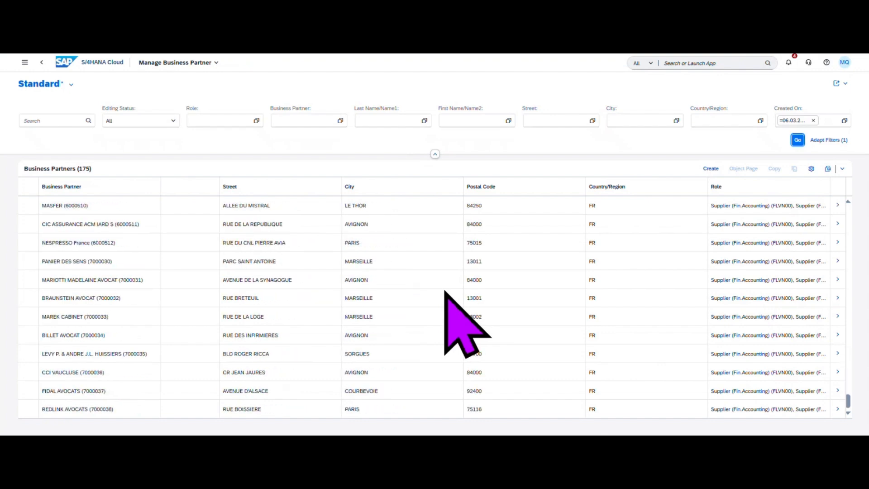
click(837, 409)
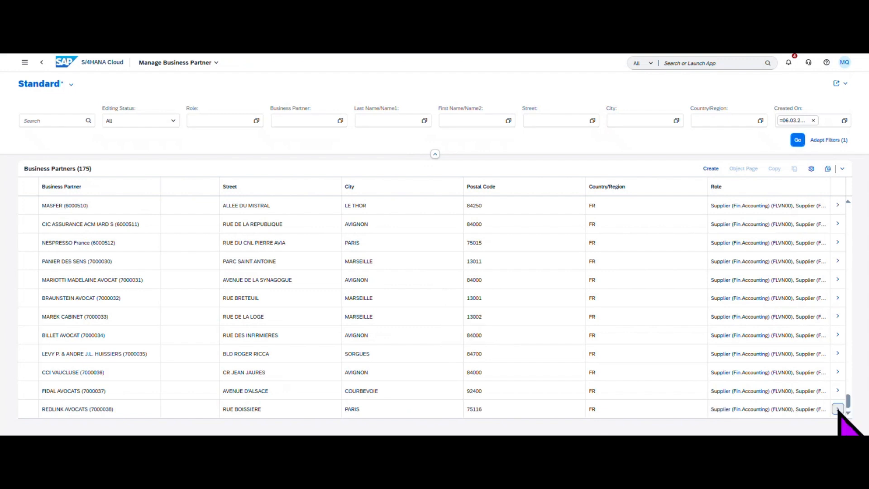
click(515, 347)
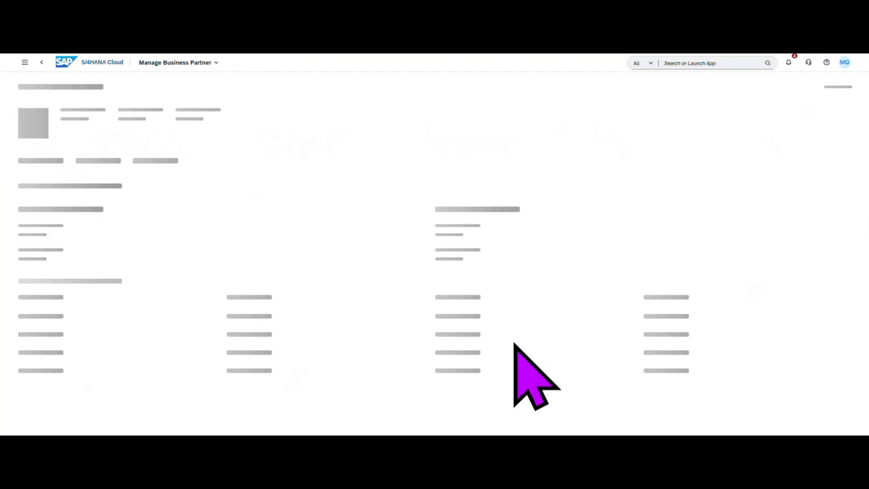